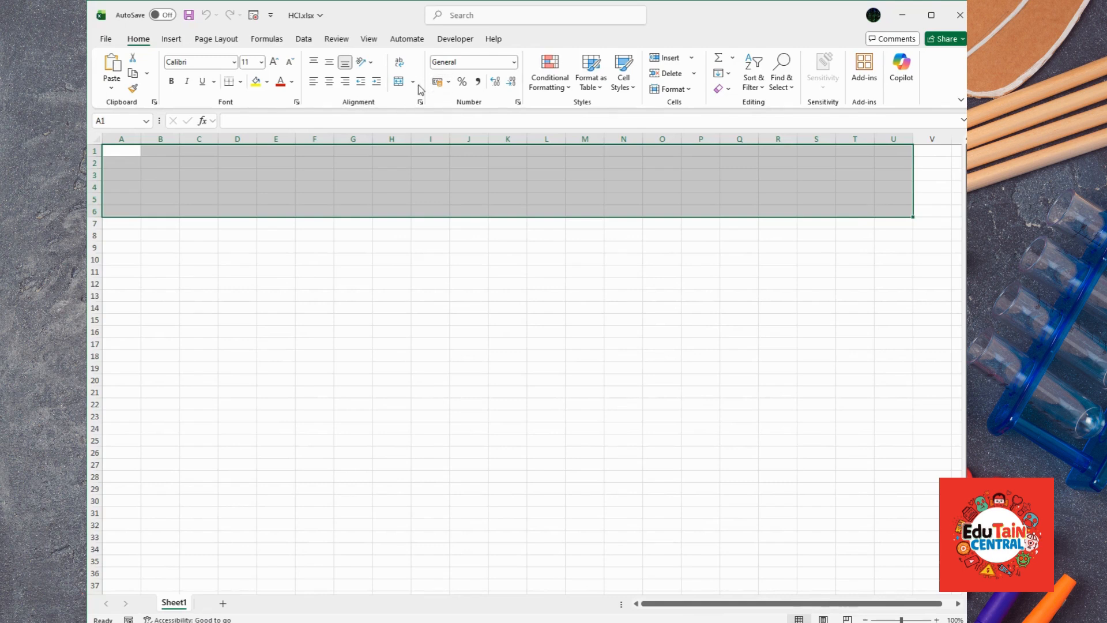
Step: Merge A1:U6 and enter the title THE SHOP SYSTEM
left_click(399, 83)
double_click(425, 186)
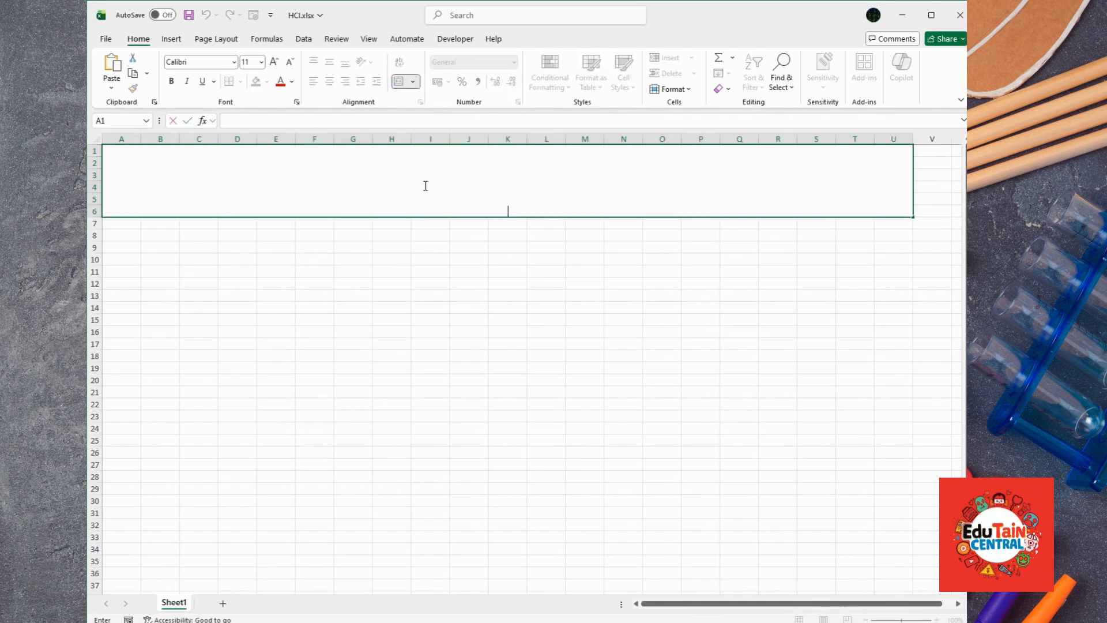
type("THE SHOP SYSTEM")
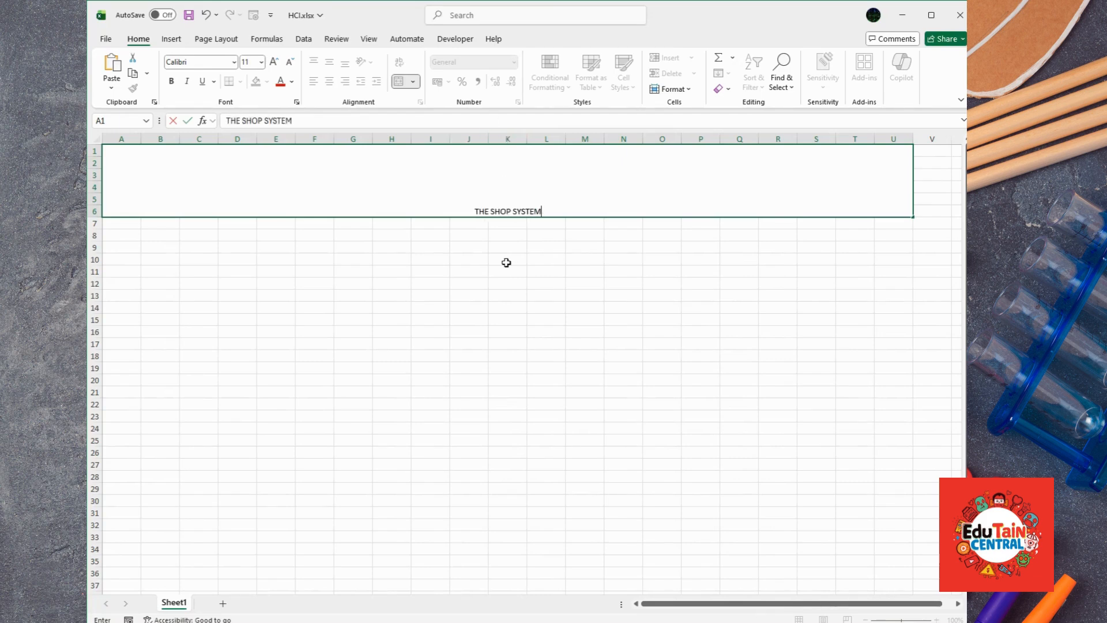
left_click(508, 242)
left_click(499, 188)
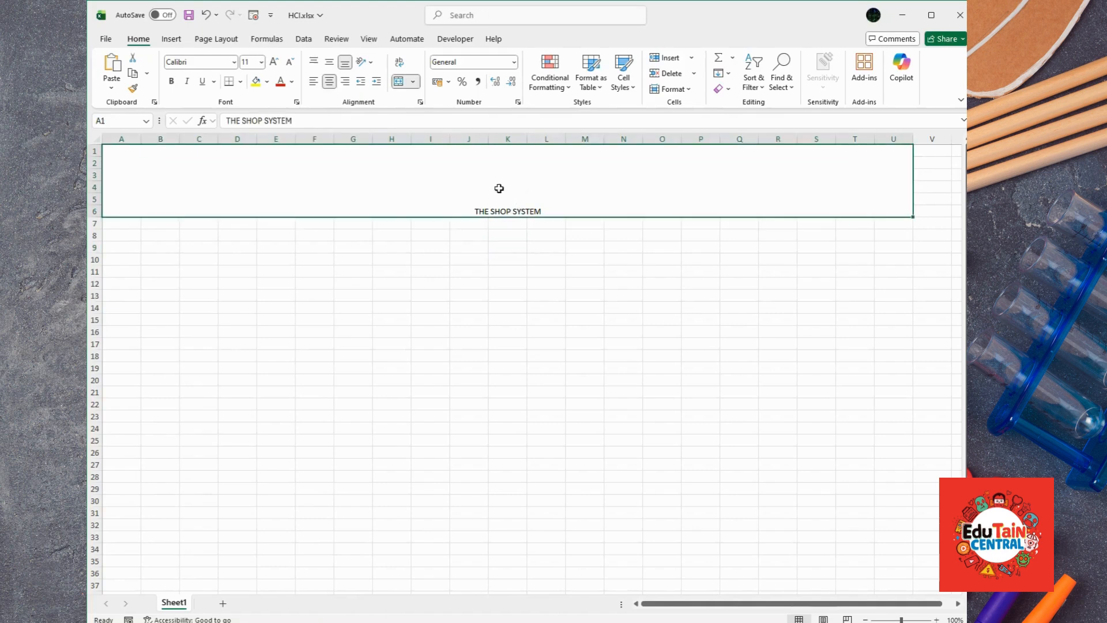
Step: Middle-align the title and set its font size to 48
left_click(330, 62)
left_click(274, 62)
left_click(274, 61)
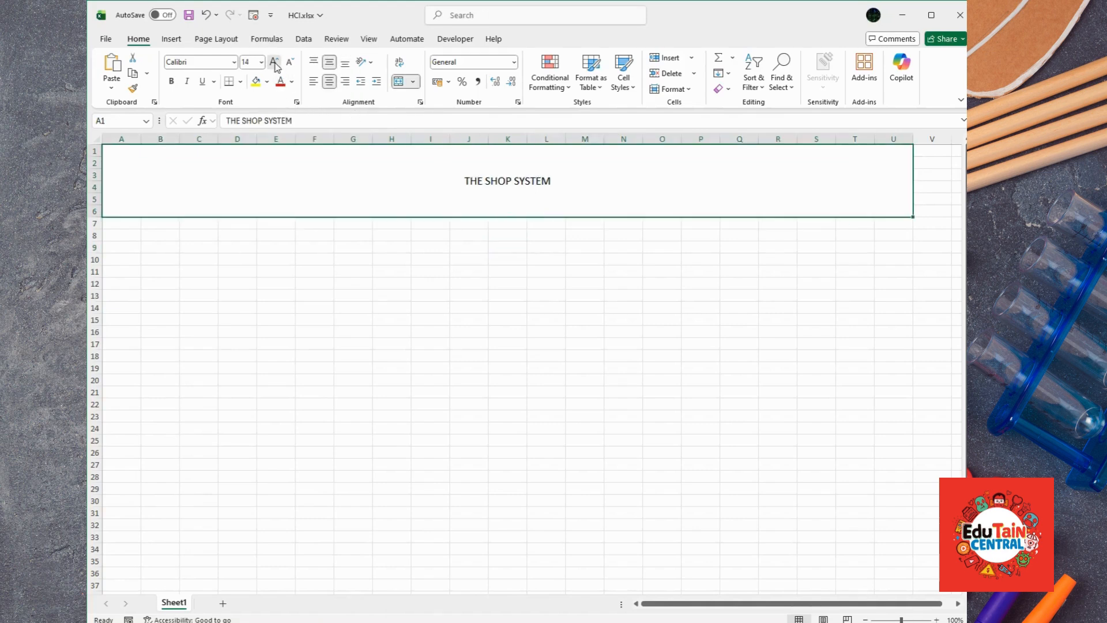
double_click(274, 62)
double_click(274, 62)
double_click(275, 61)
double_click(274, 62)
double_click(275, 62)
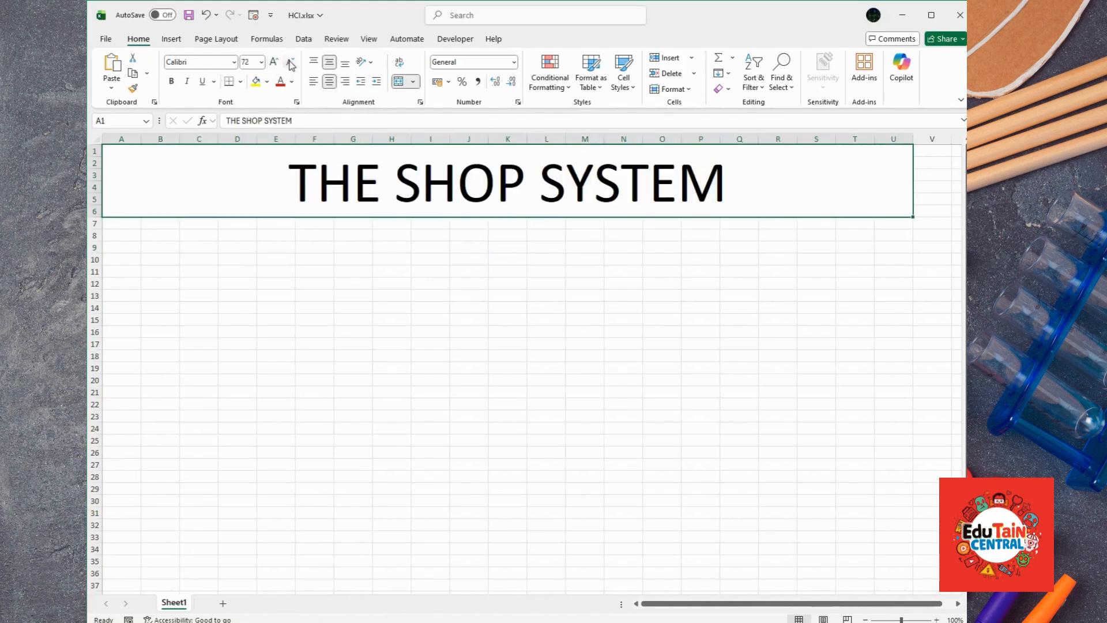
left_click(290, 62)
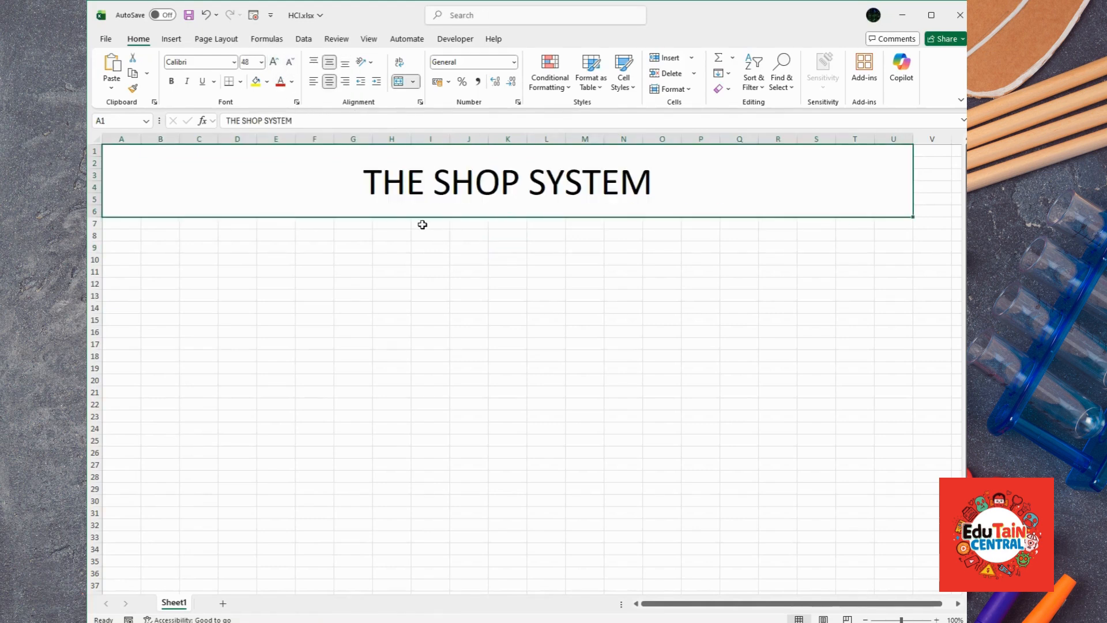
left_click_drag(117, 225, 896, 235)
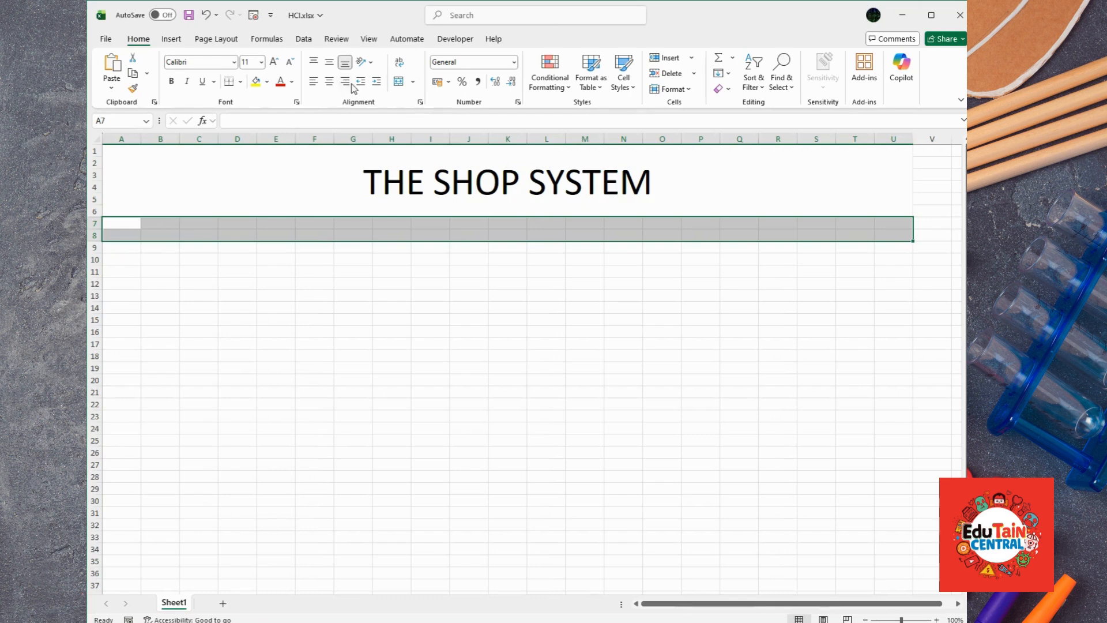
Step: Merge A7:U8 and enter the subtitle about best customer services and clicking the red button to exit
left_click(398, 82)
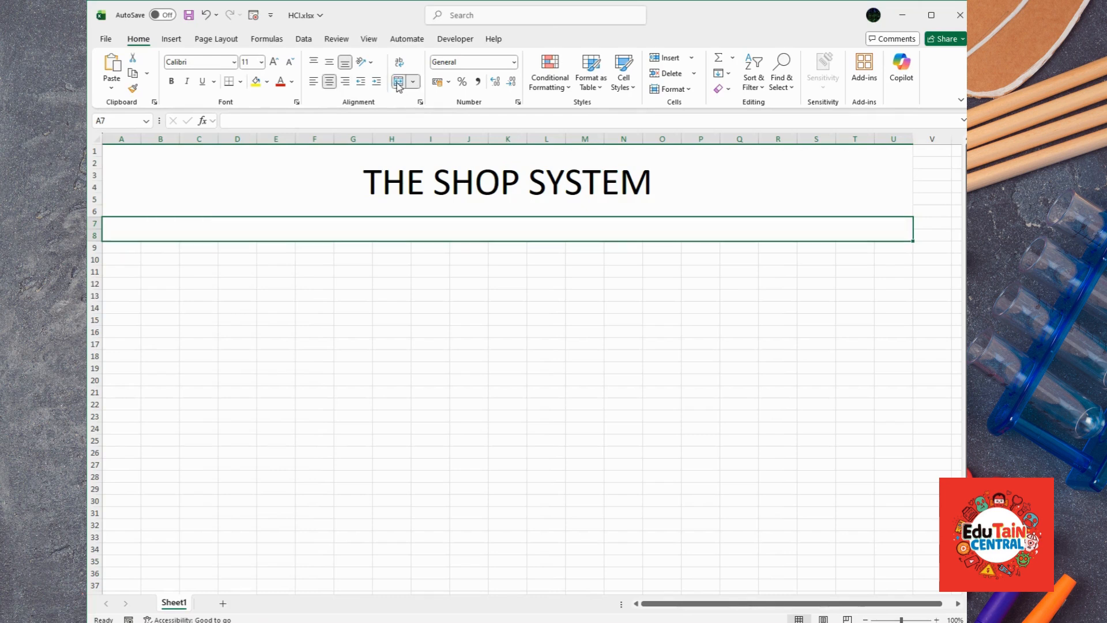
double_click(483, 227)
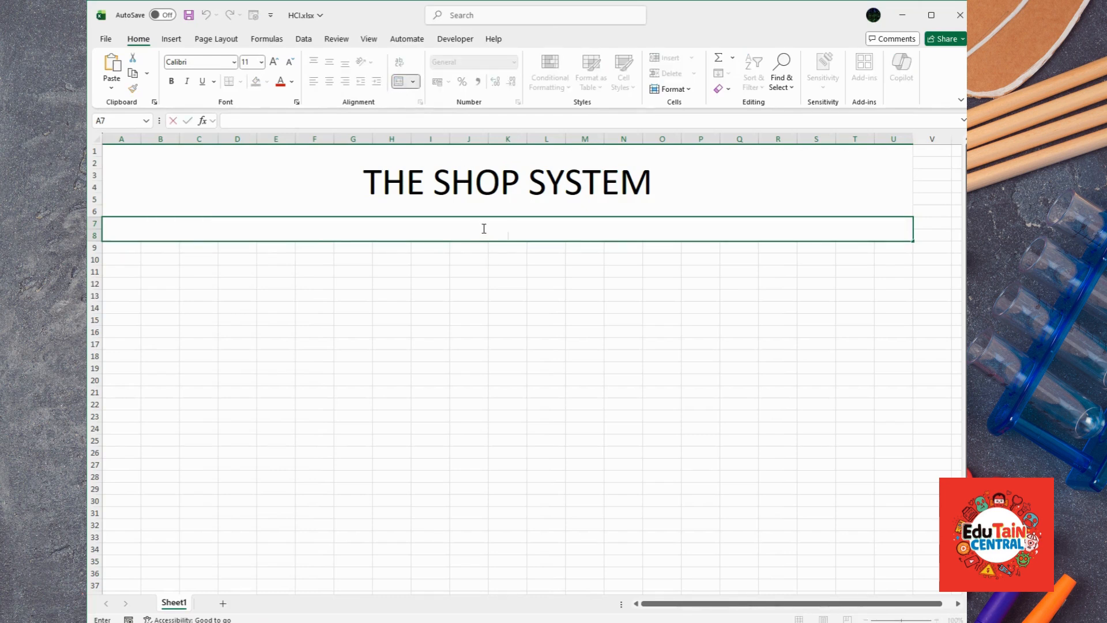
type("w")
type("e provide")
type(" the best se")
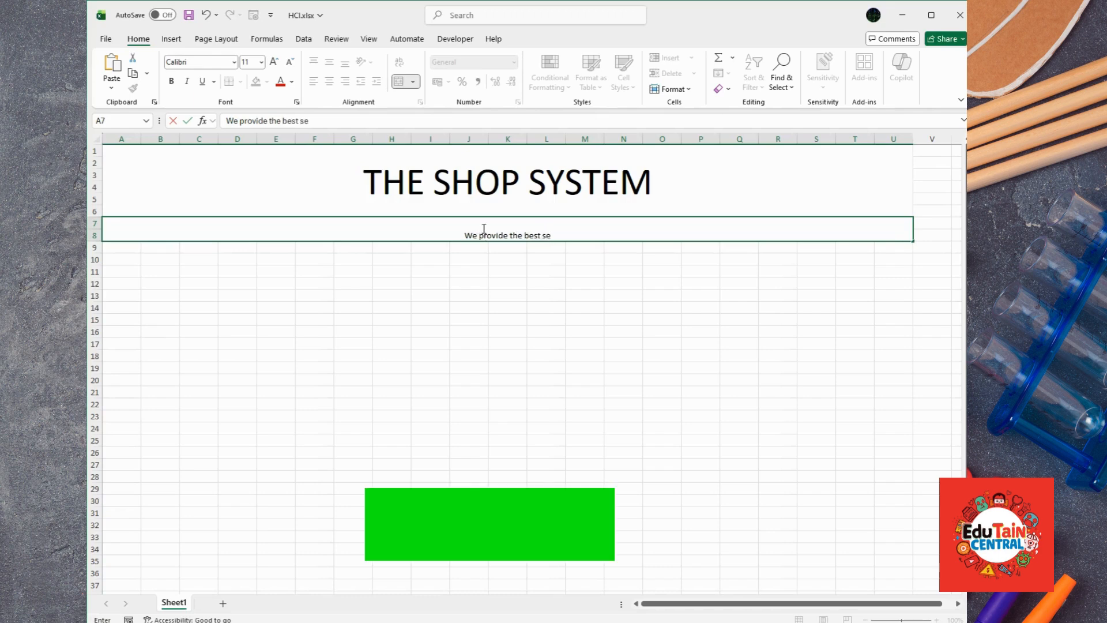
type("rvices ")
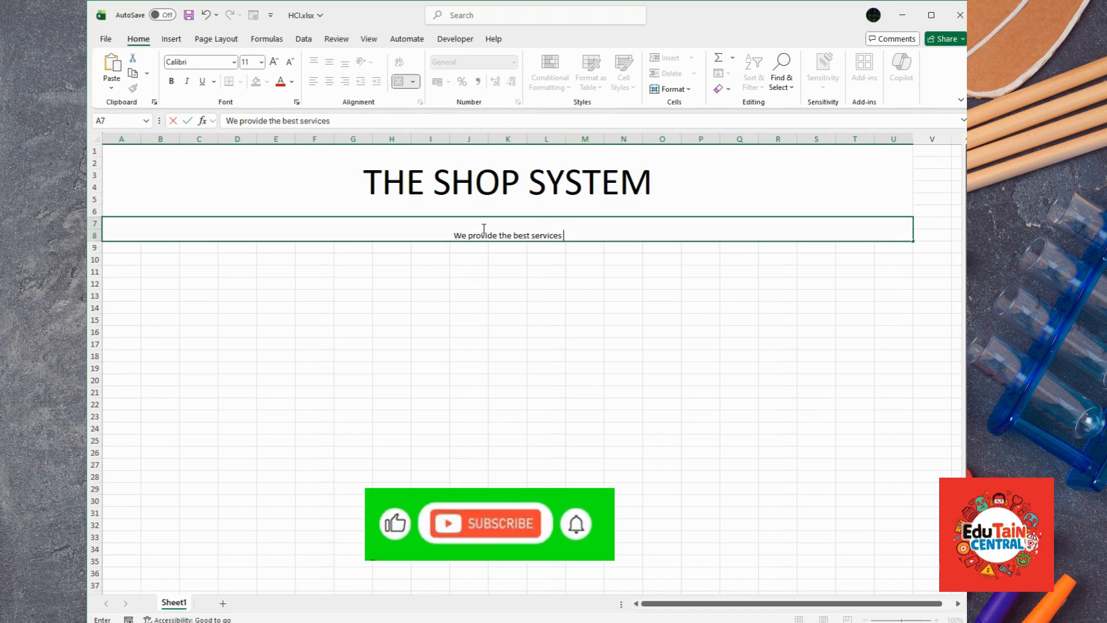
type("for our cust")
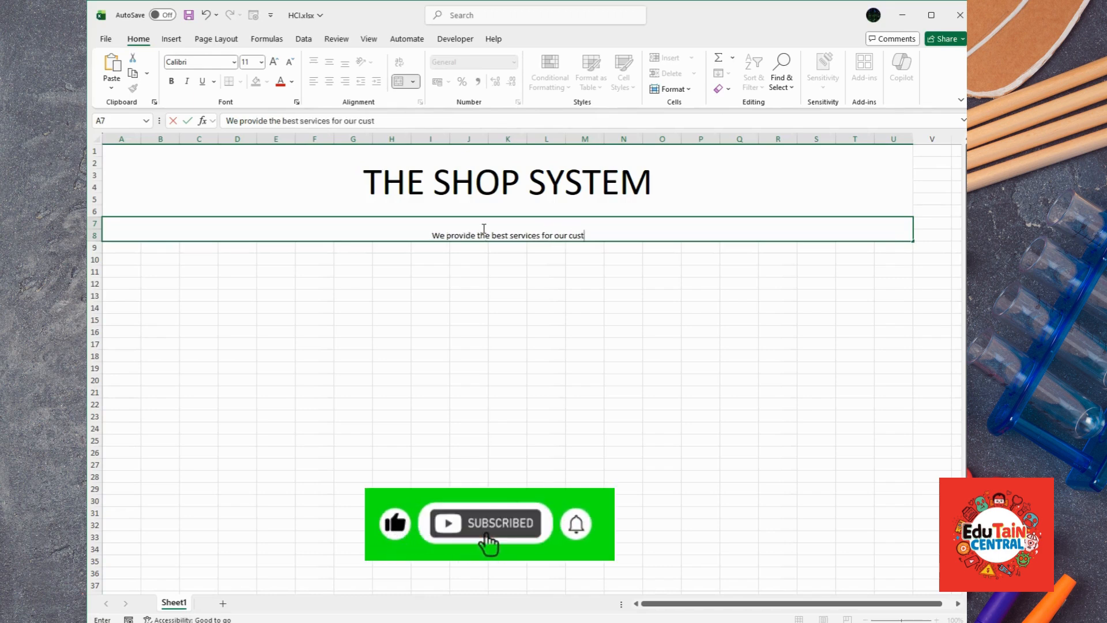
type("omers")
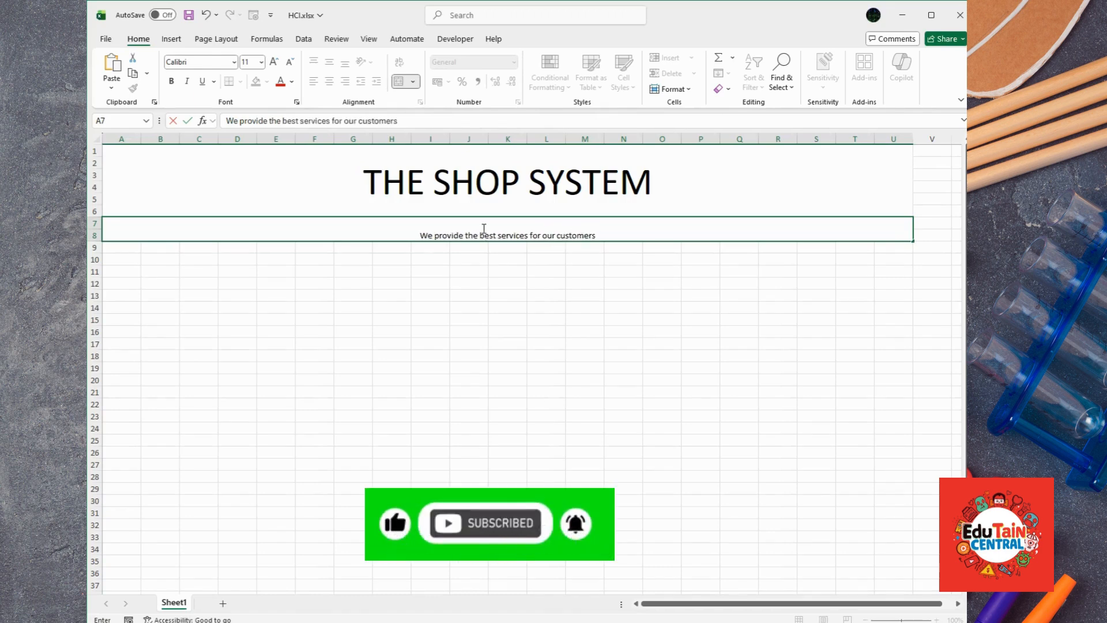
type(" | |")
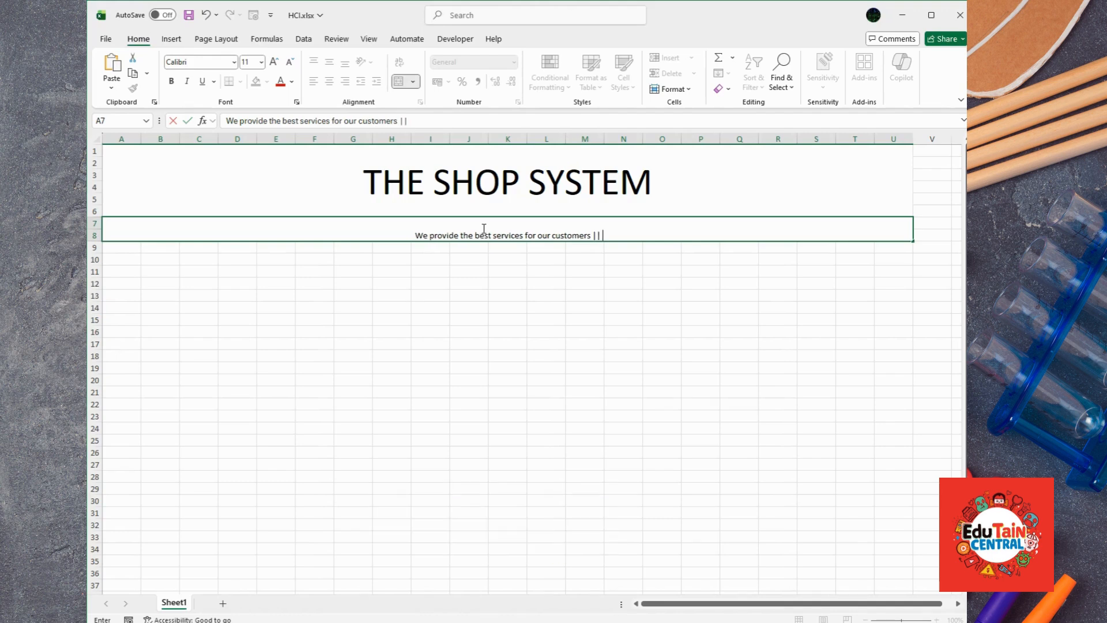
type(" Click on the")
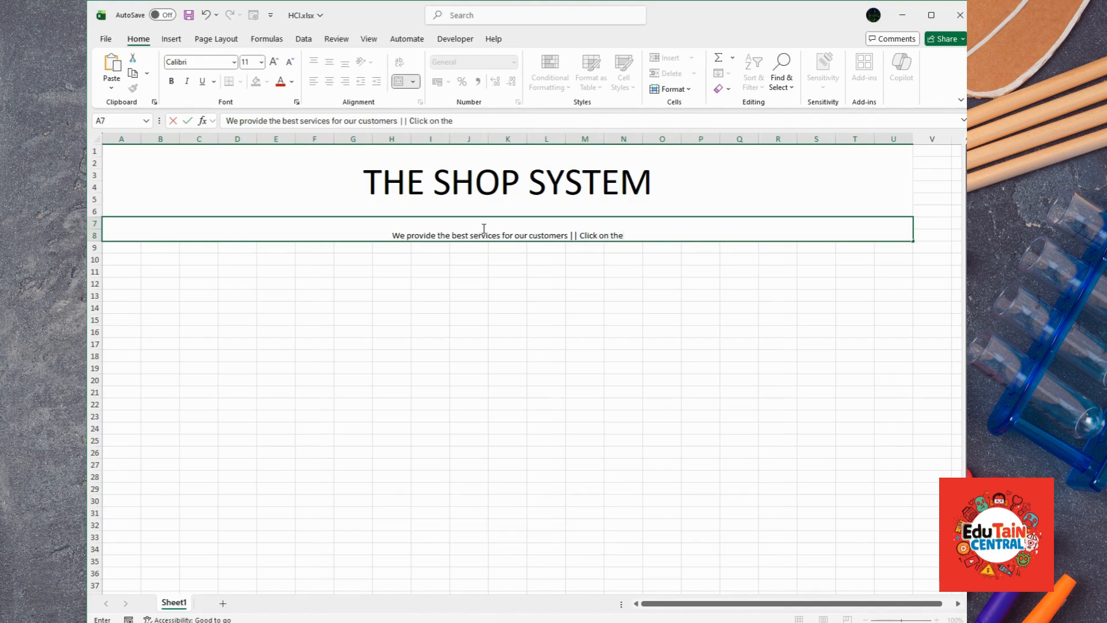
type(" red")
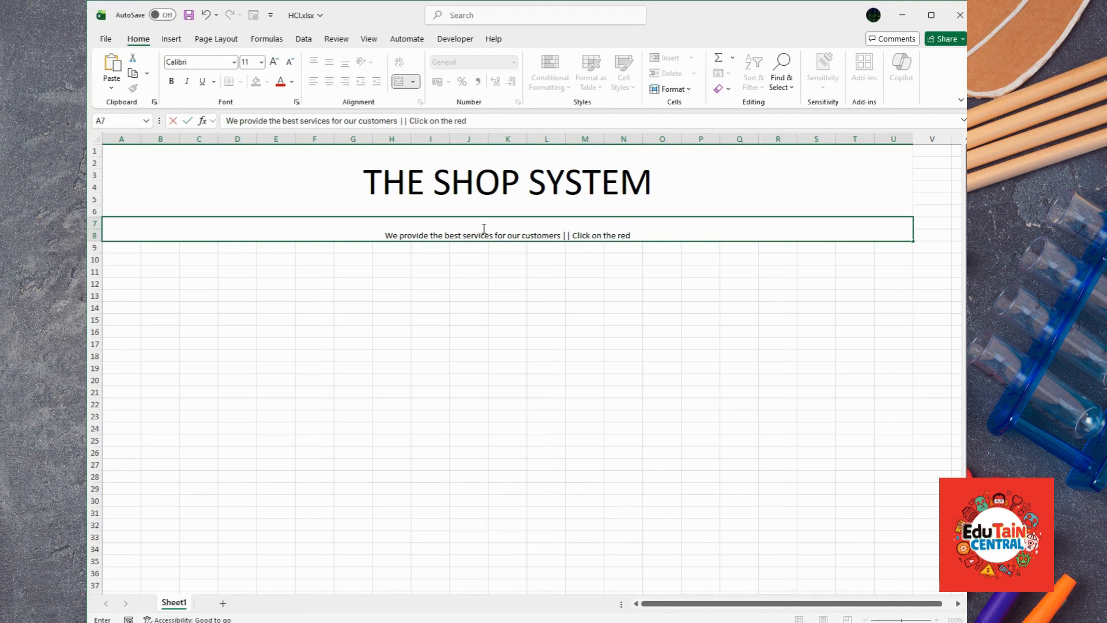
type(" button t")
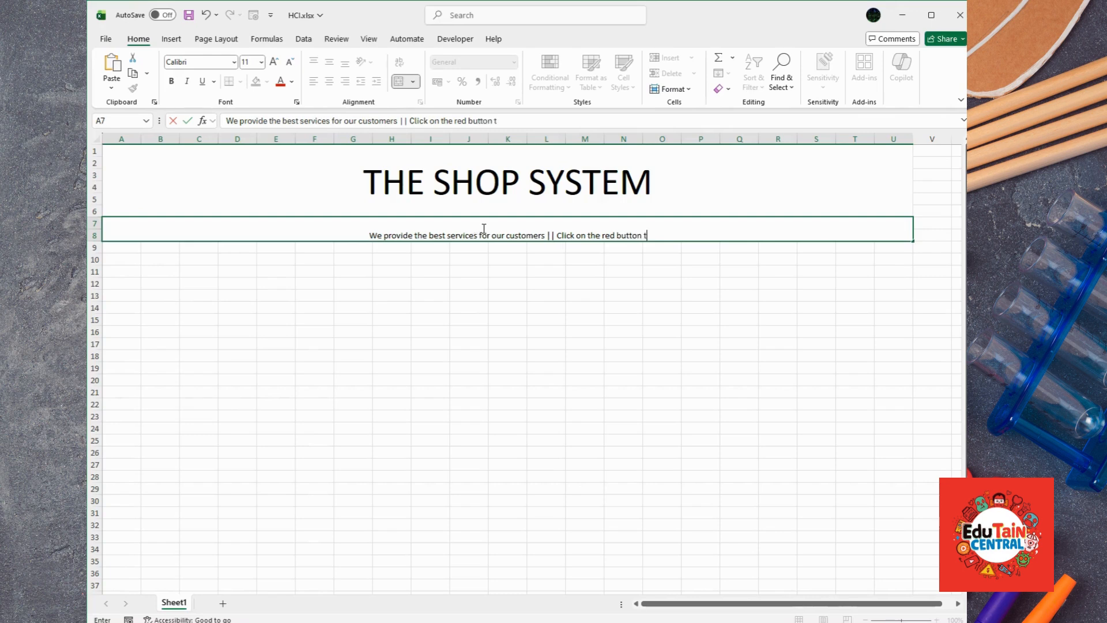
type("o exi")
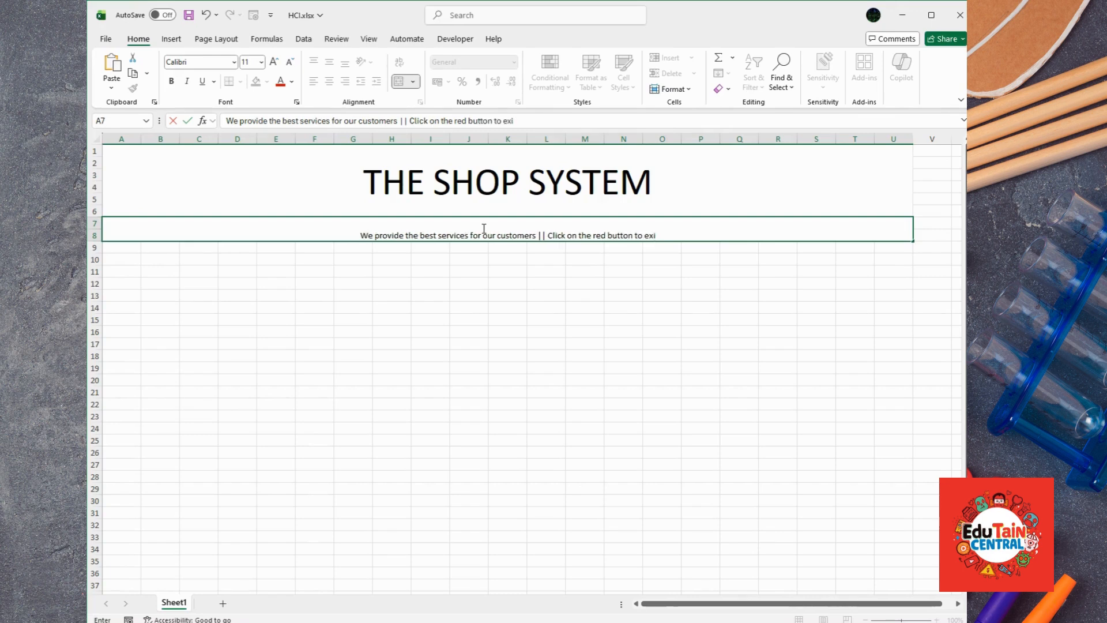
type("t")
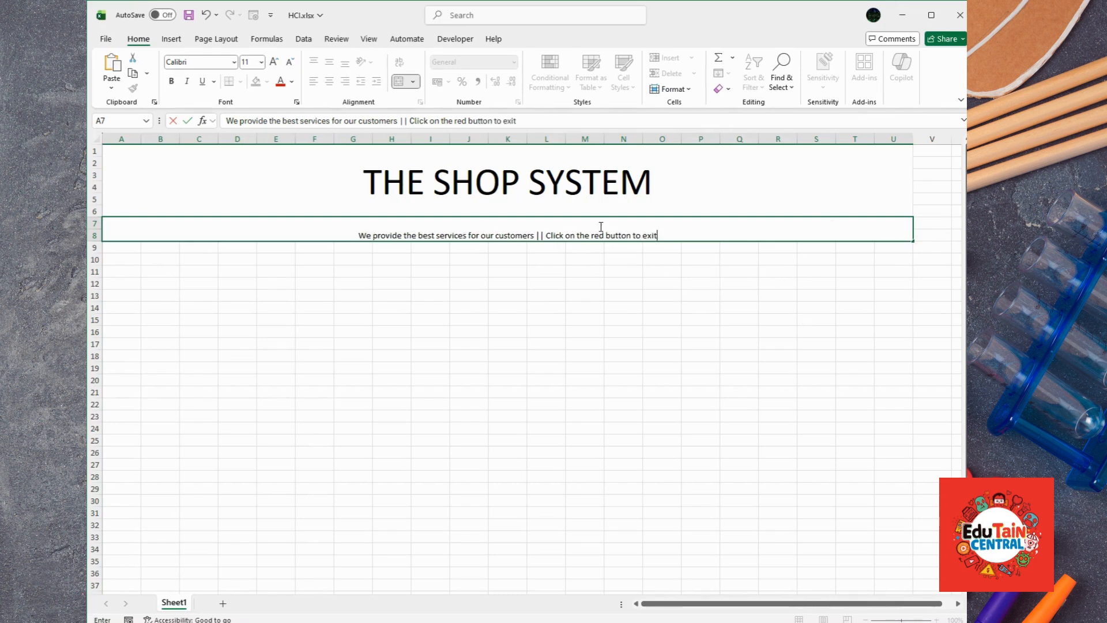
left_click(633, 309)
Step: Middle-align the subtitle and enlarge its font to 14
left_click(566, 228)
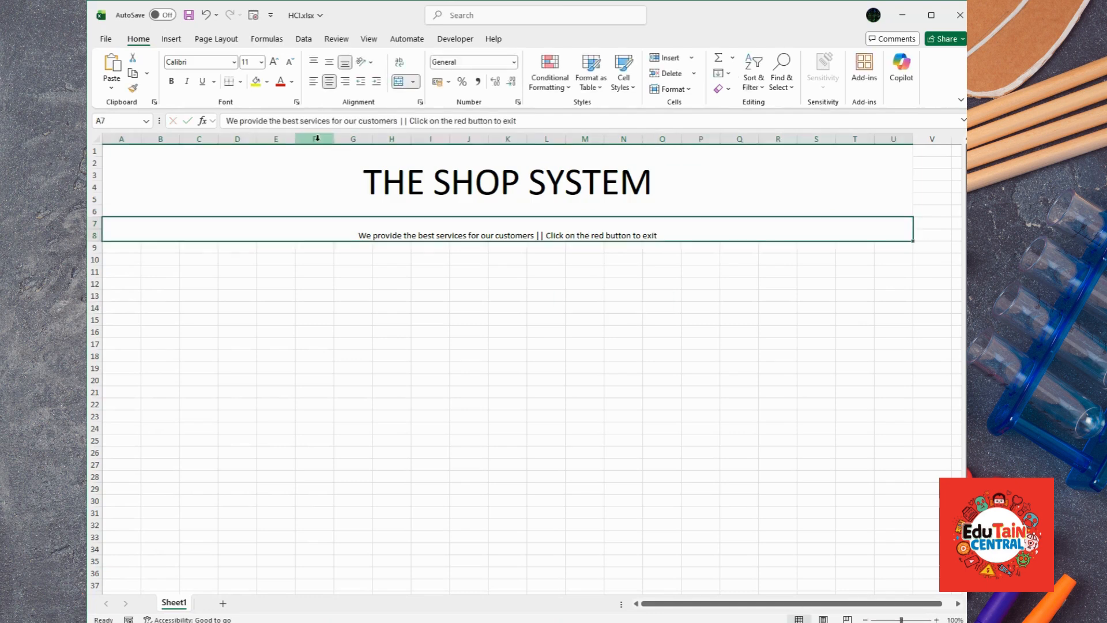
left_click(330, 62)
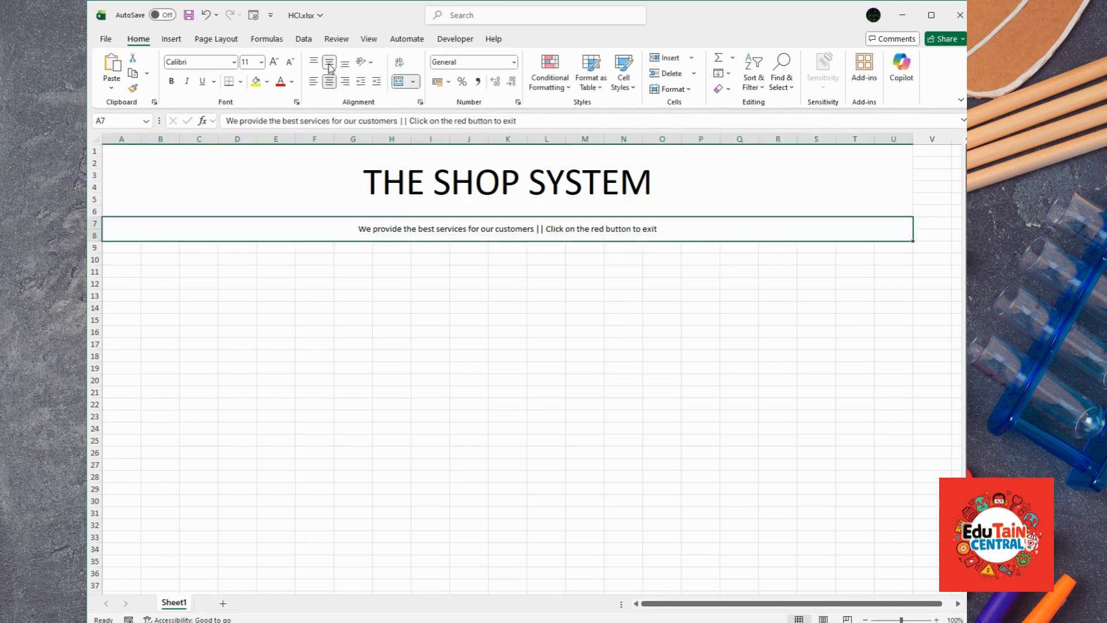
left_click(280, 63)
left_click(281, 63)
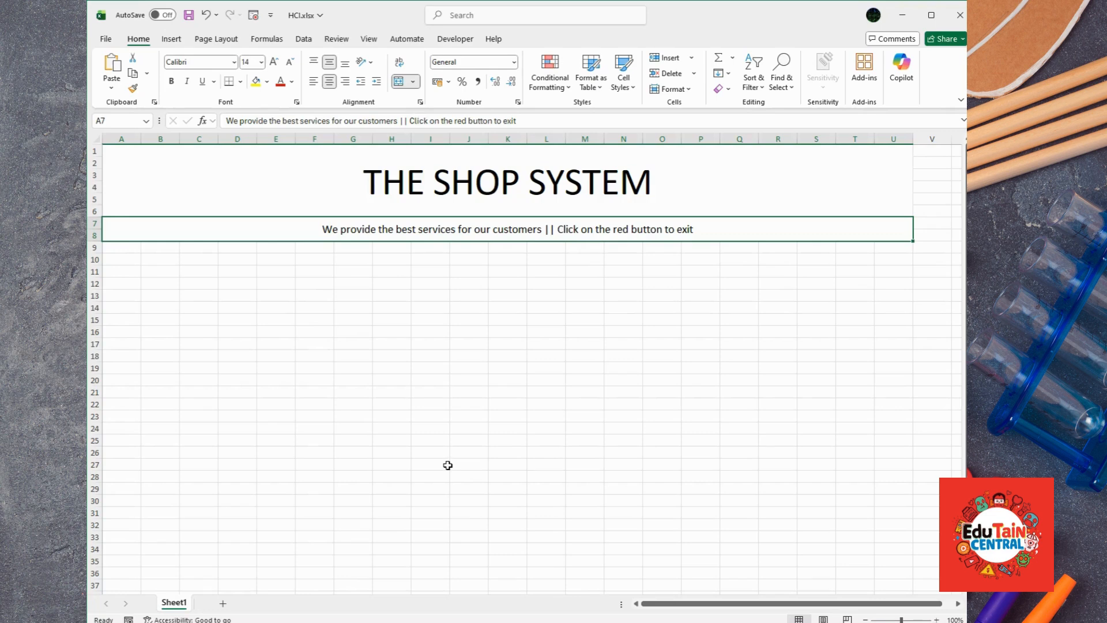
Step: Rename Sheet1 to Menu and add a sheet named staff
double_click(177, 605)
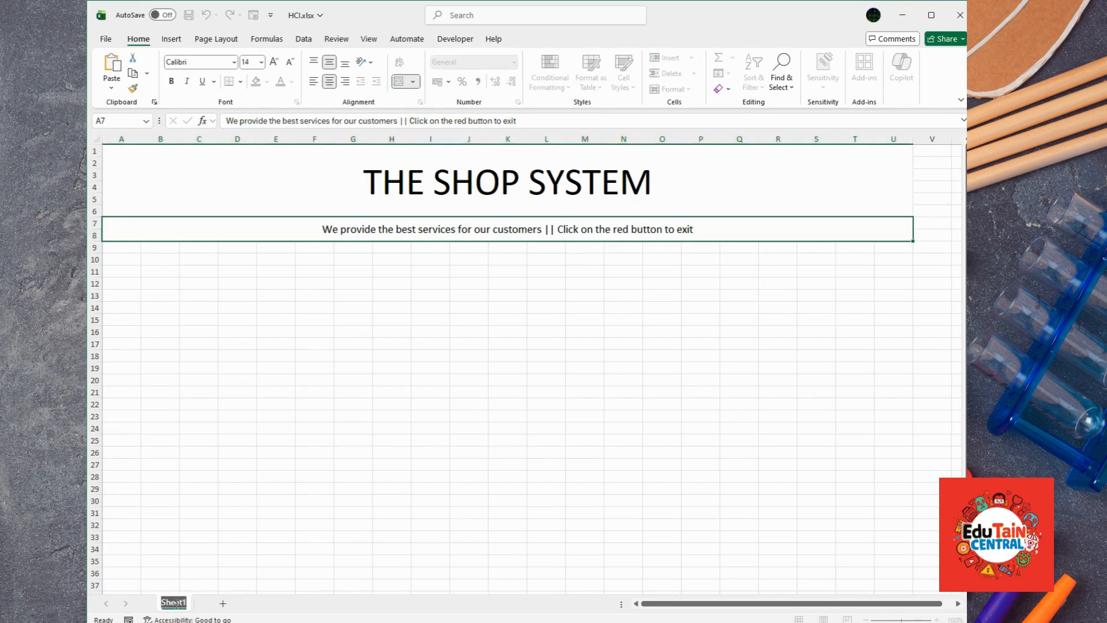
type("Menu")
left_click(547, 380)
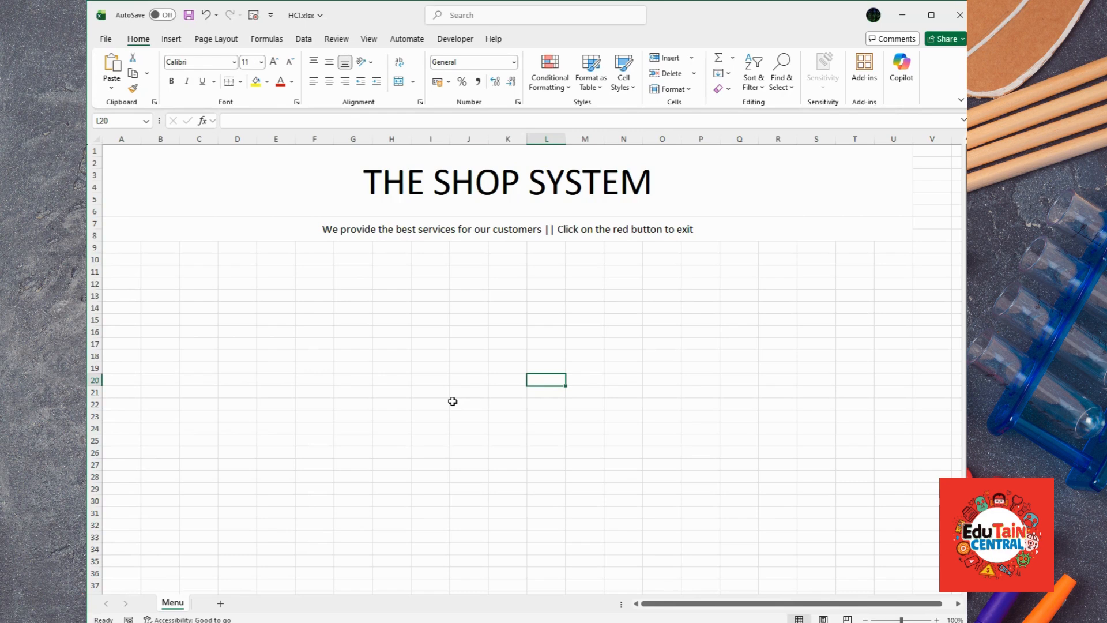
left_click(219, 604)
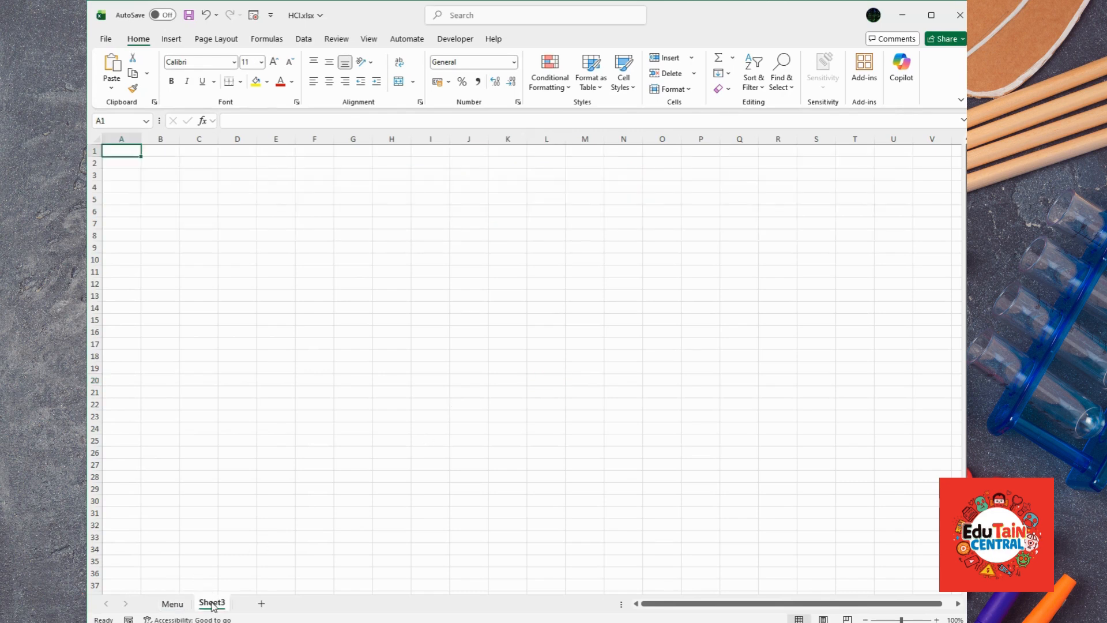
double_click(212, 603)
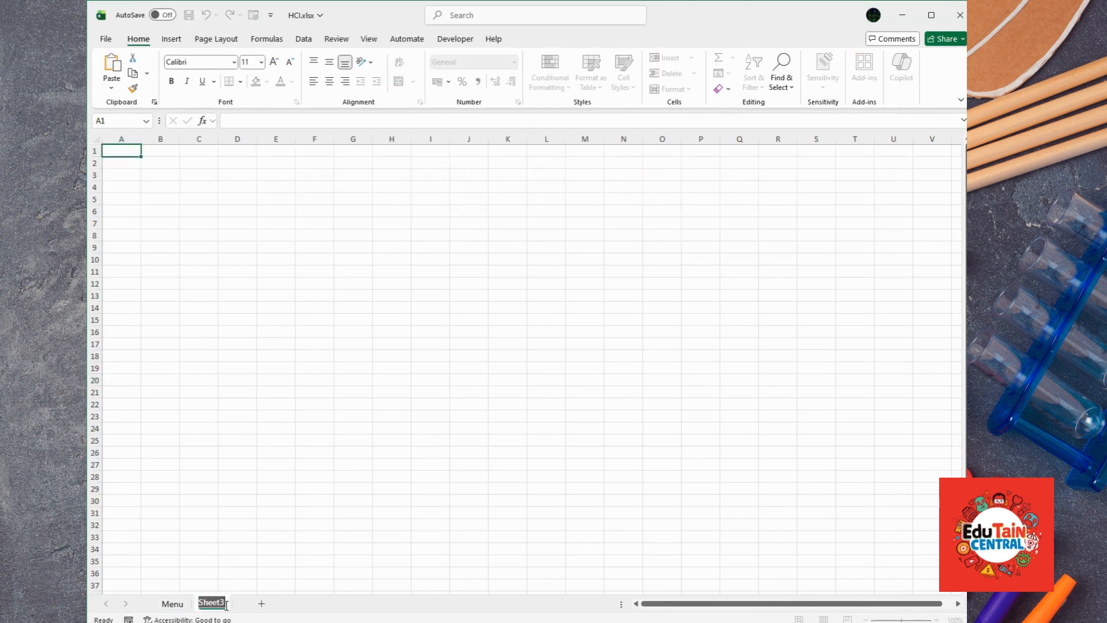
type("staff")
key("Return")
Step: Add two more sheets named Stock and Charts
left_click(251, 604)
double_click(247, 602)
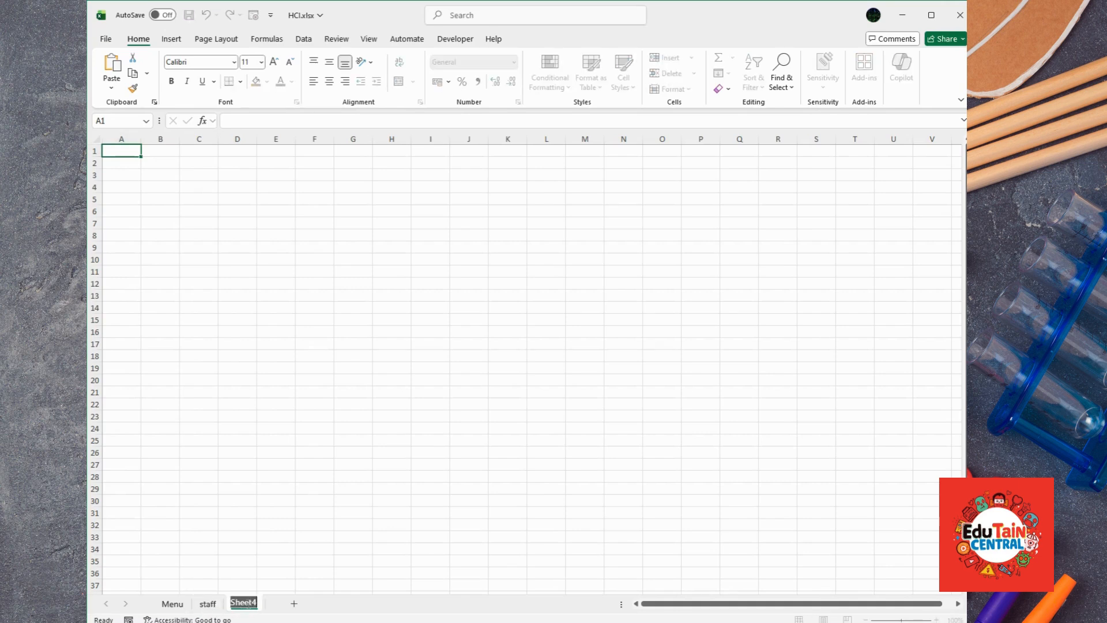
type("Stock")
key("Return")
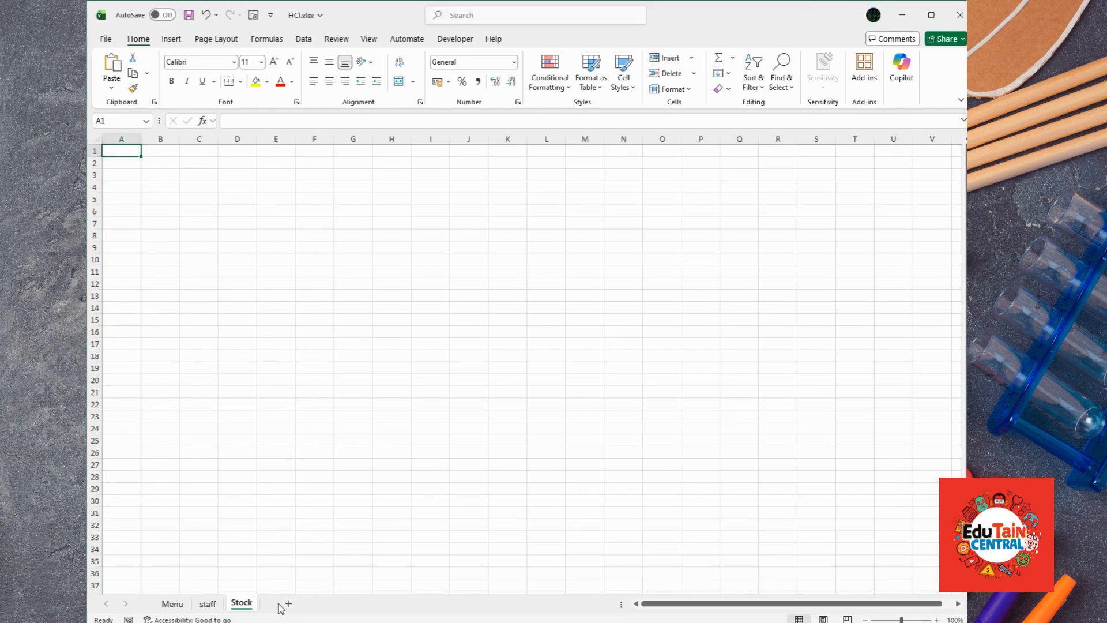
left_click(289, 603)
double_click(281, 603)
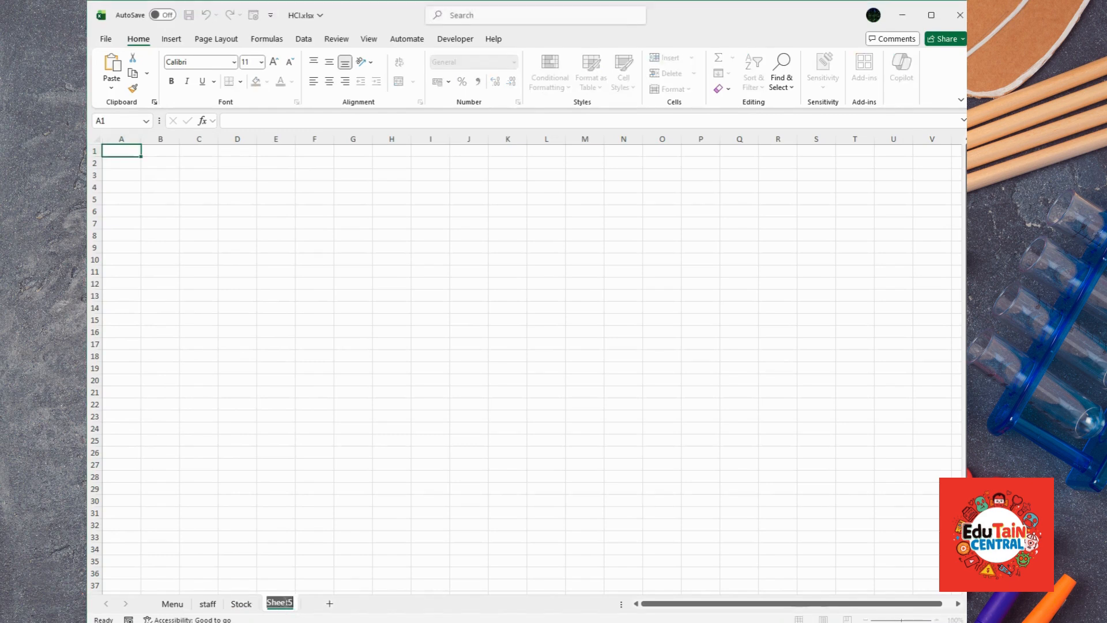
type("Charts")
key("Return")
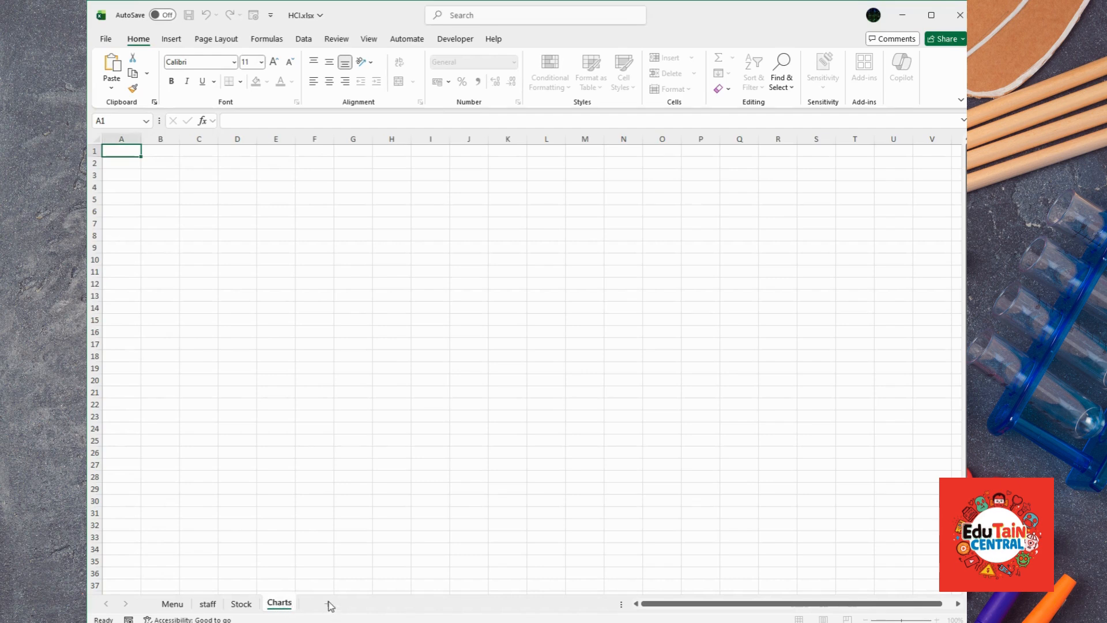
Step: Add a Calculations sheet, move Charts to the end, and return to Menu
left_click(327, 604)
double_click(319, 602)
type("C")
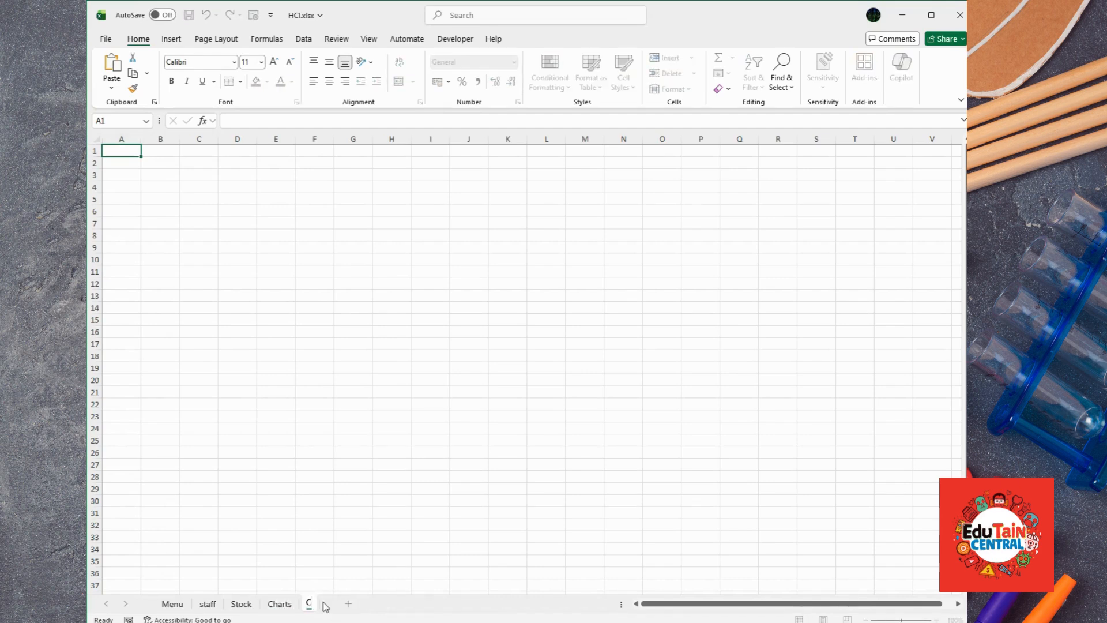
type("alculations")
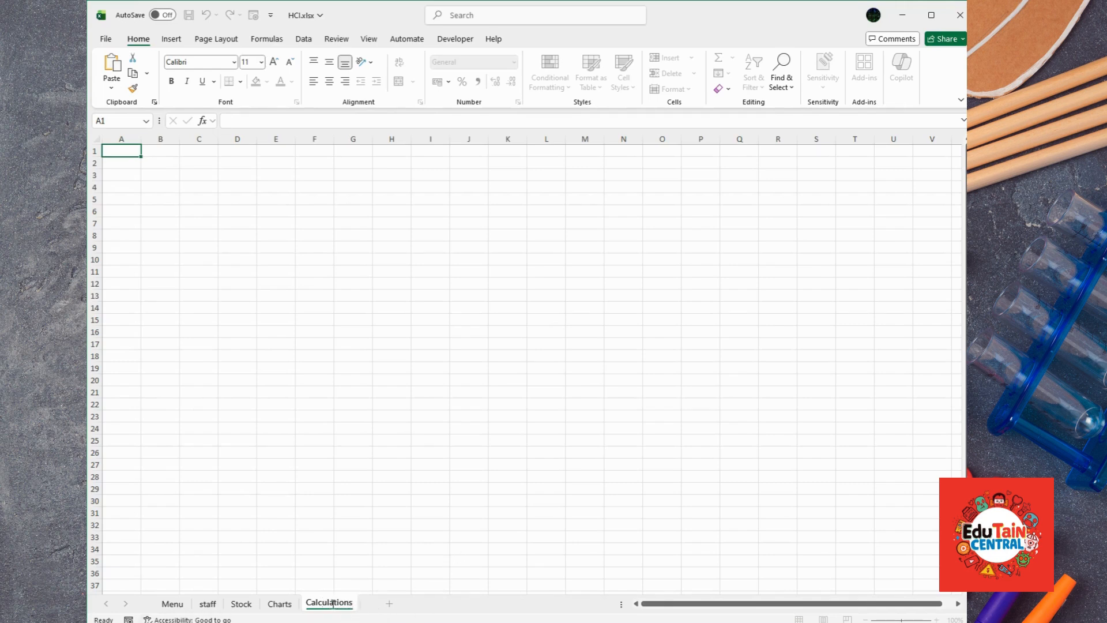
left_click_drag(283, 606, 366, 609)
left_click(171, 604)
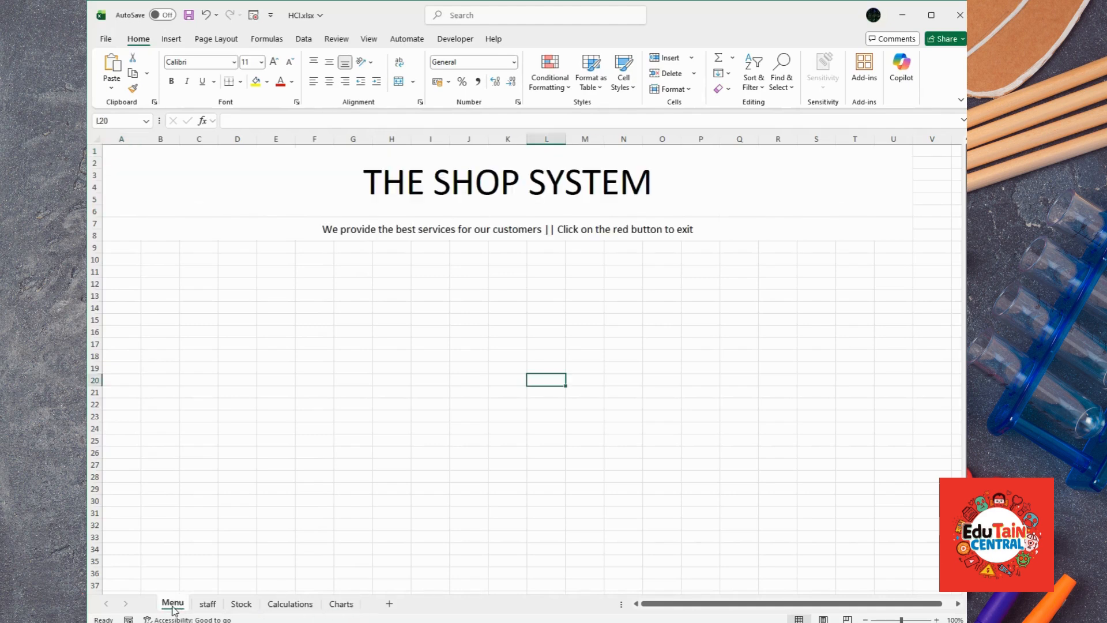
Step: Draw a rounded rectangle below the subtitle labelled MENU, centred horizontally and vertically
left_click(469, 451)
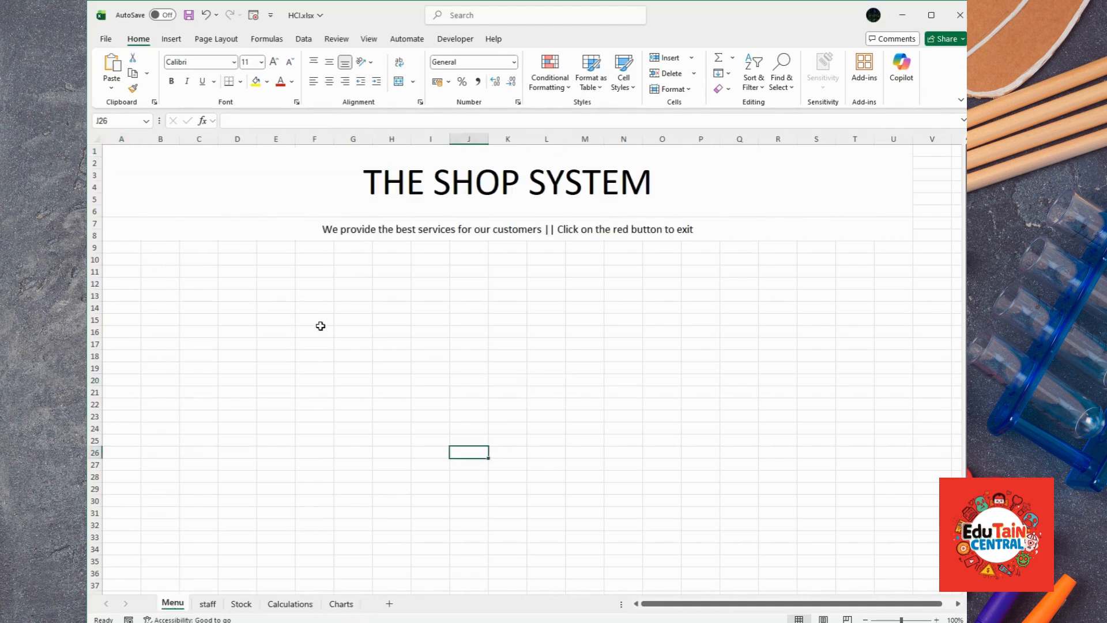
left_click(171, 39)
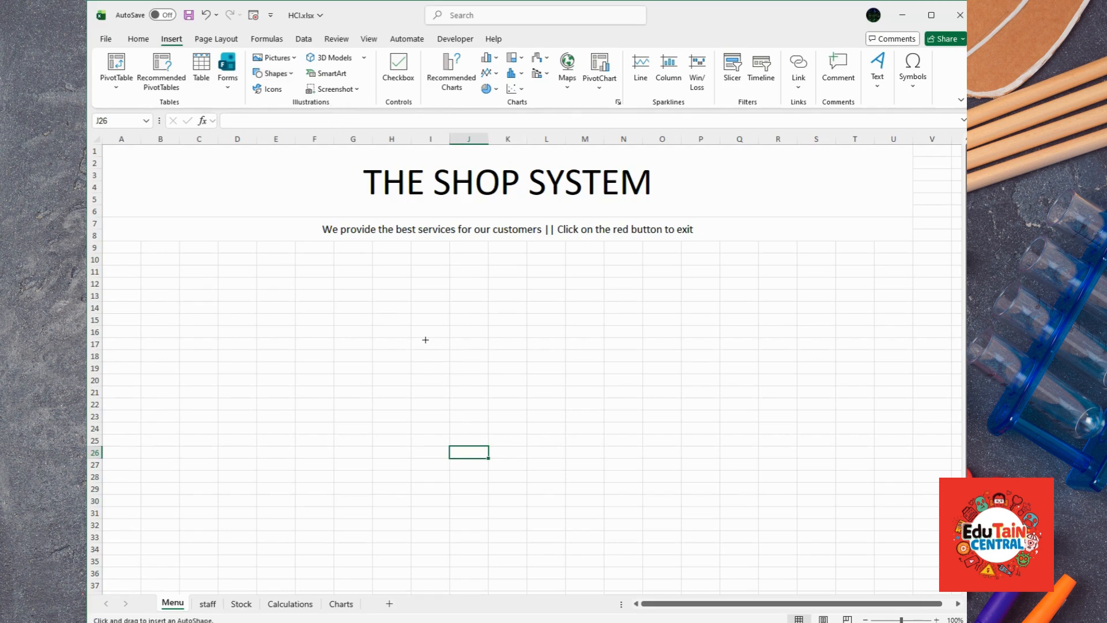
mouse_move(395, 333)
left_mouse_down()
mouse_move(618, 369)
mouse_move(618, 438)
mouse_move(620, 417)
mouse_move(583, 408)
left_mouse_up()
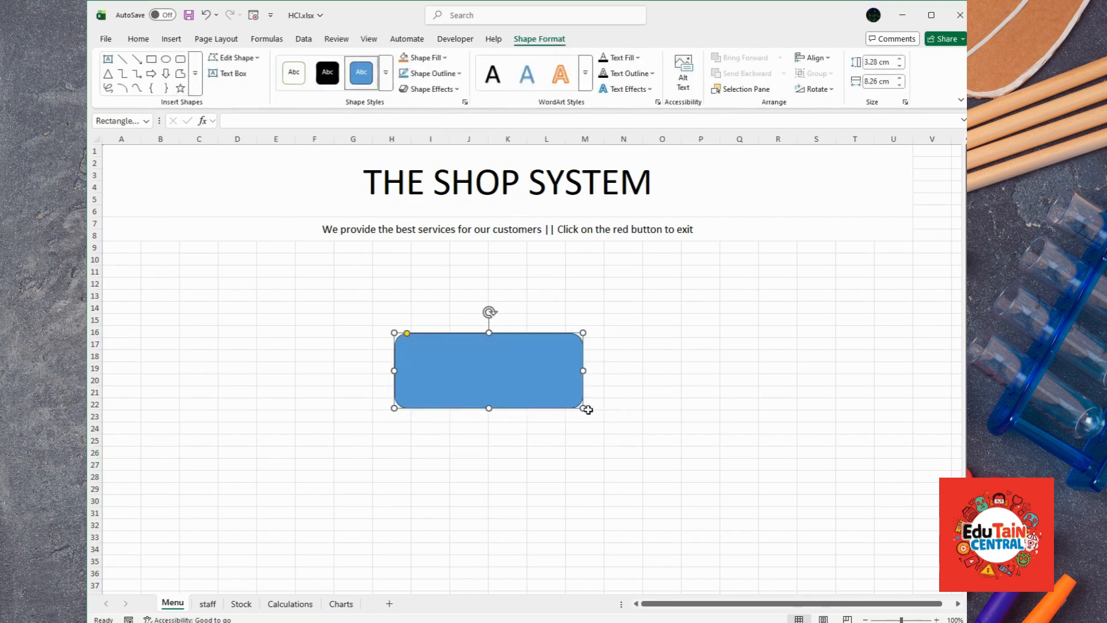
key("F2")
left_click(139, 43)
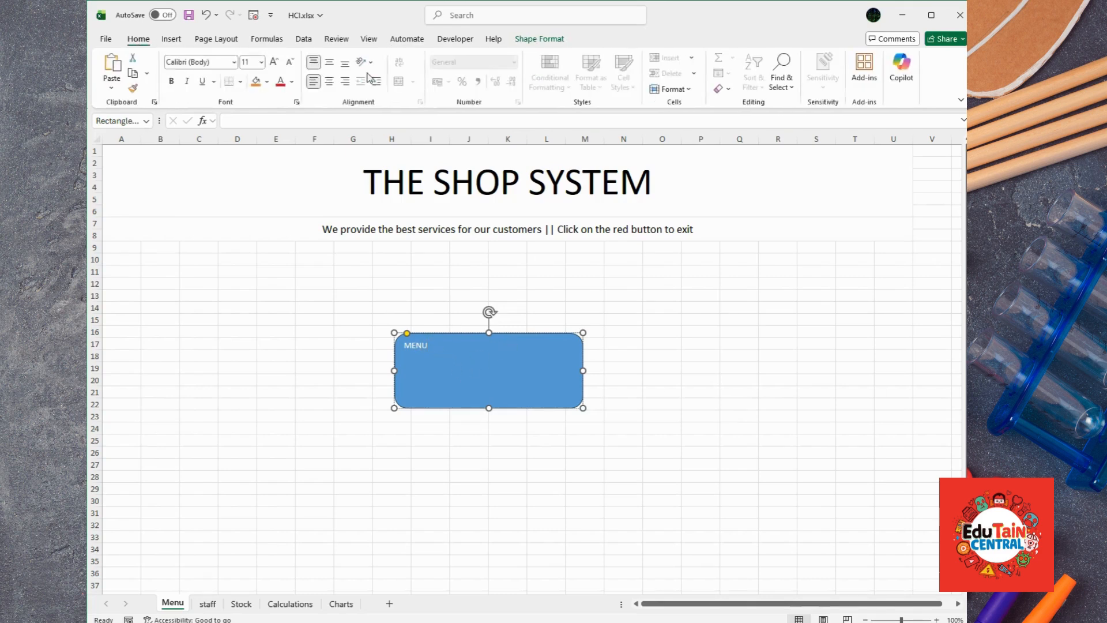
left_click(329, 82)
left_click(330, 63)
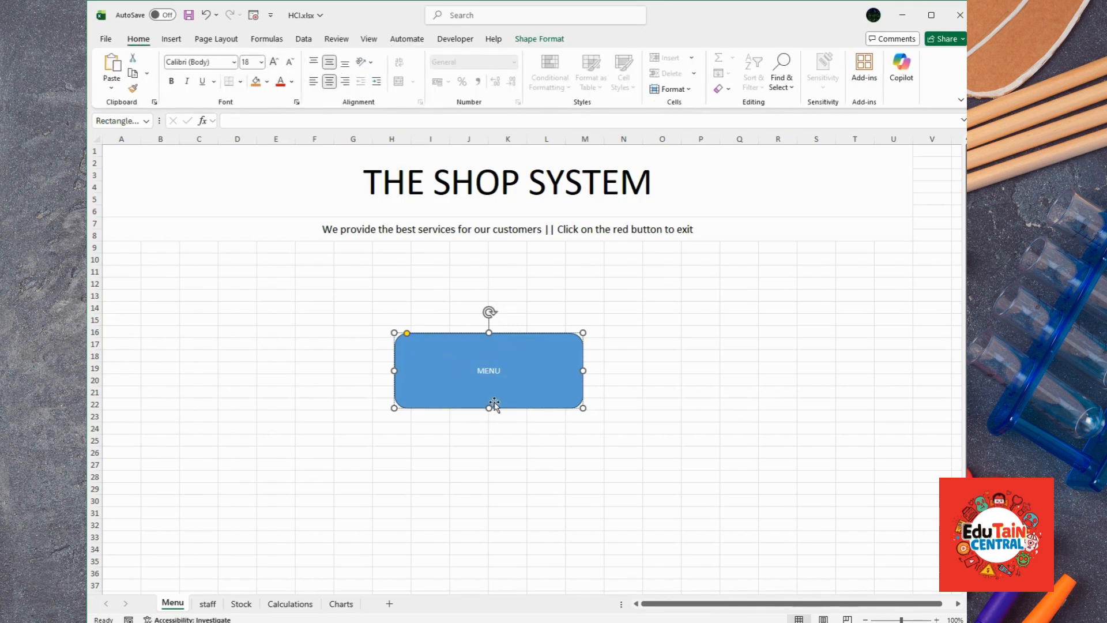
key("Escape")
Step: Enlarge the MENU text to 40 and move the rectangle up under the subtitle
left_click(527, 412)
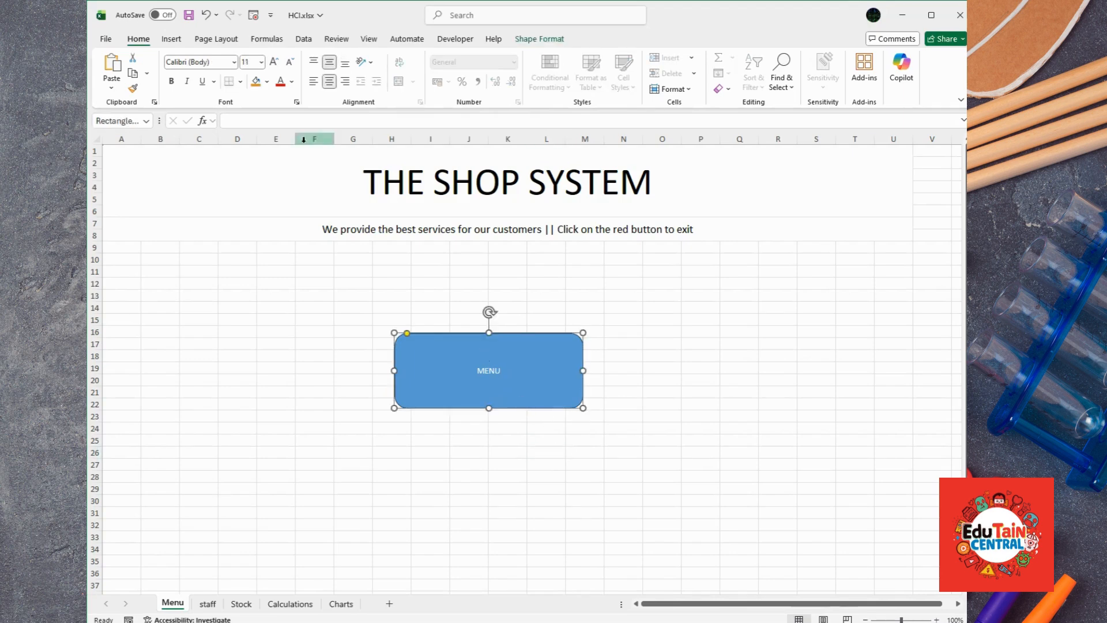
left_click(274, 62)
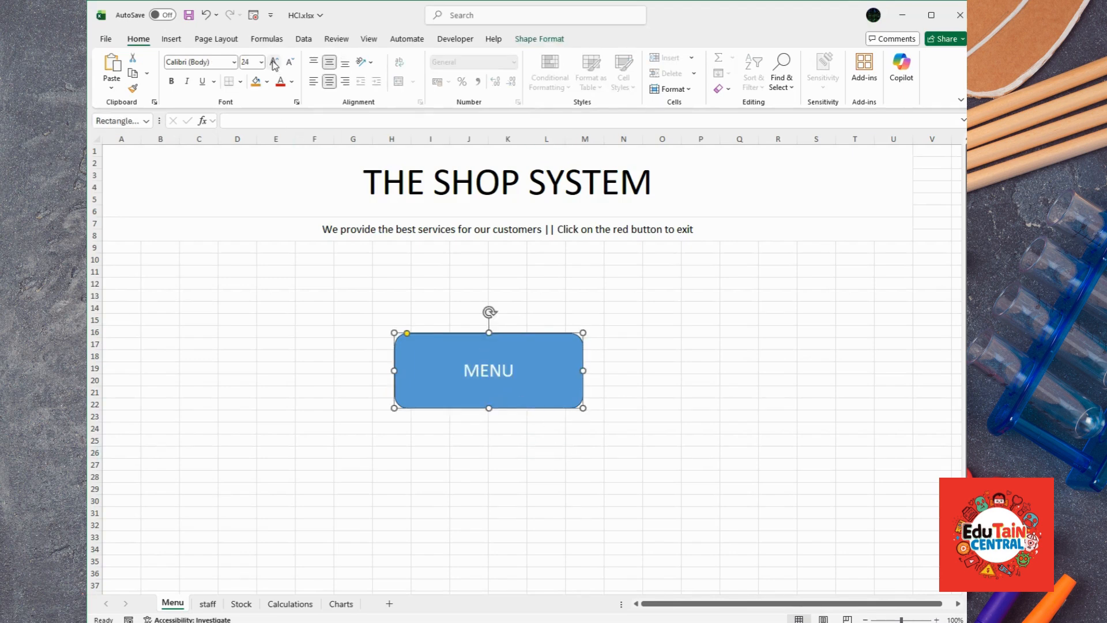
double_click(274, 62)
left_click(274, 67)
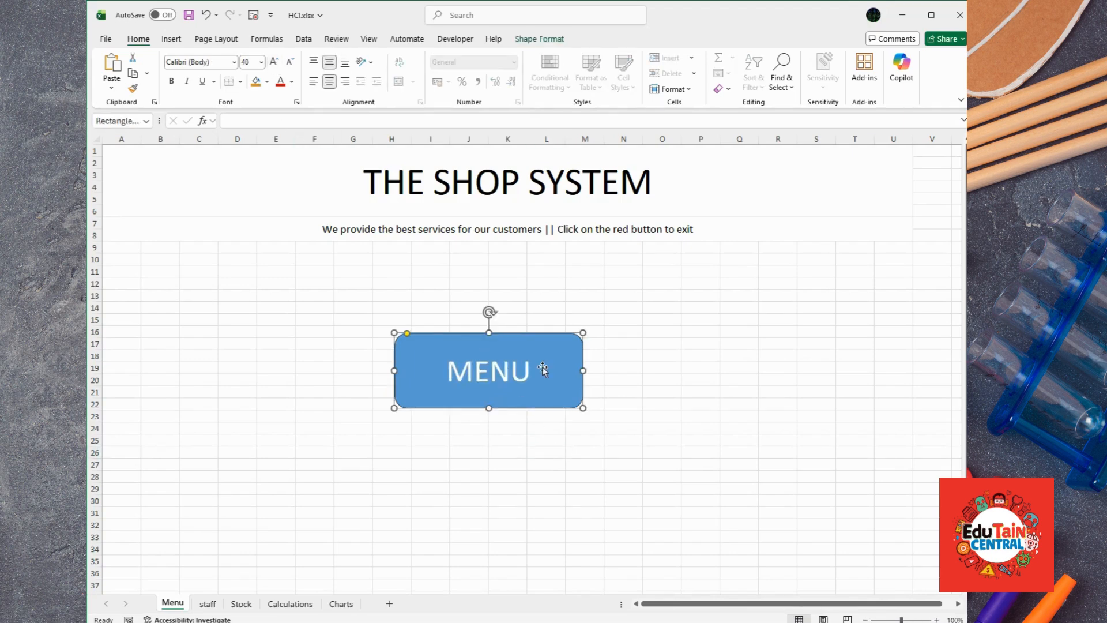
left_click(546, 428)
left_click(517, 398)
left_click_drag(535, 336, 535, 270)
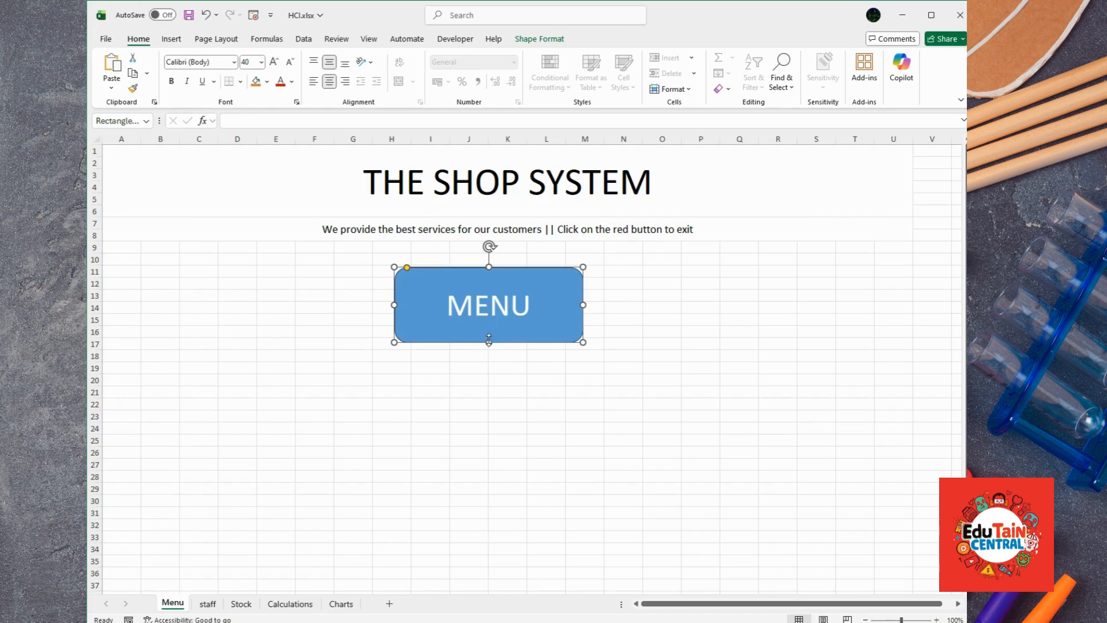
Step: Fill the MENU rectangle orange and make three duplicates with Ctrl+D
left_click(255, 81)
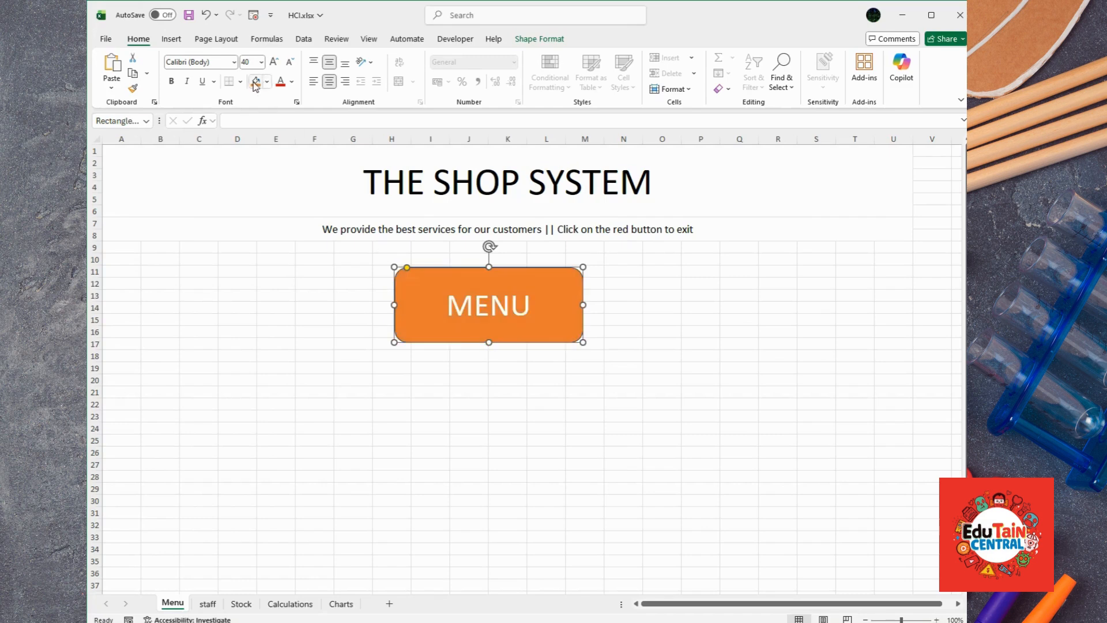
left_click(508, 392)
left_click(525, 339)
key("ctrl+d")
key("ctrl+d")
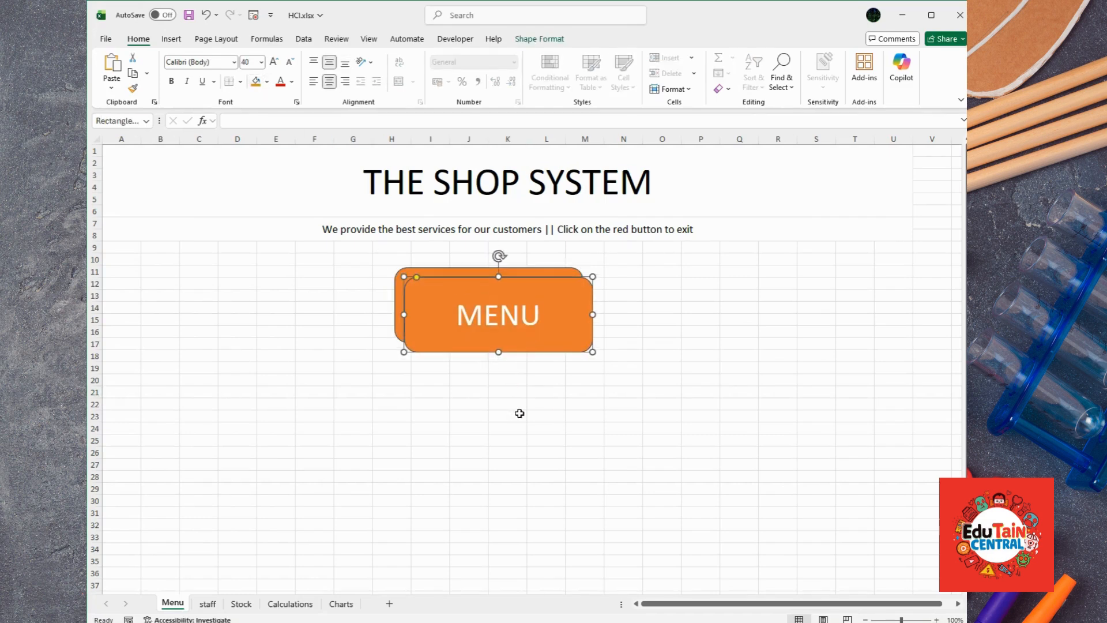
key("ctrl+d")
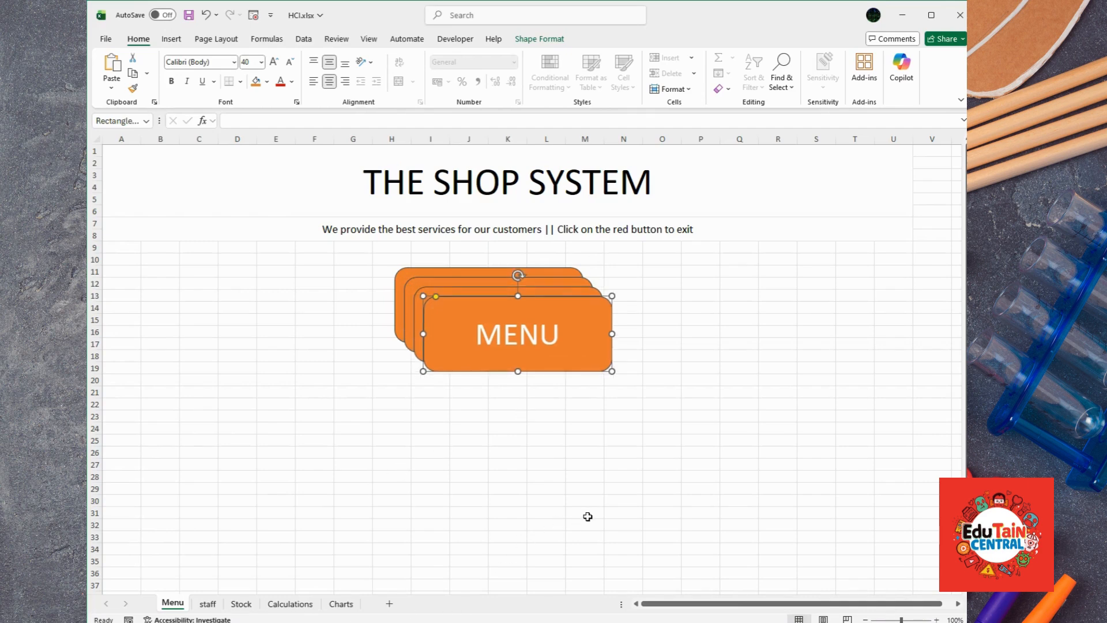
key("ctrl+d")
key("ctrl+d")
Step: Move one copy to the right, shrink it, relabel it EXIT, and fill it red
left_click_drag(576, 320, 855, 248)
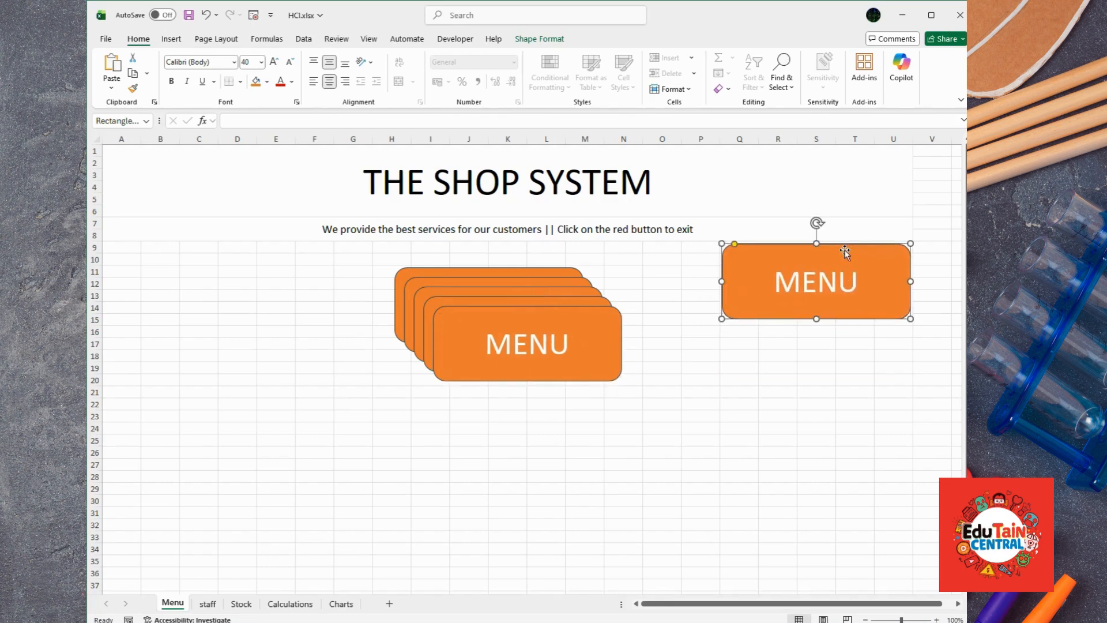
left_click_drag(727, 312, 796, 279)
double_click(869, 271)
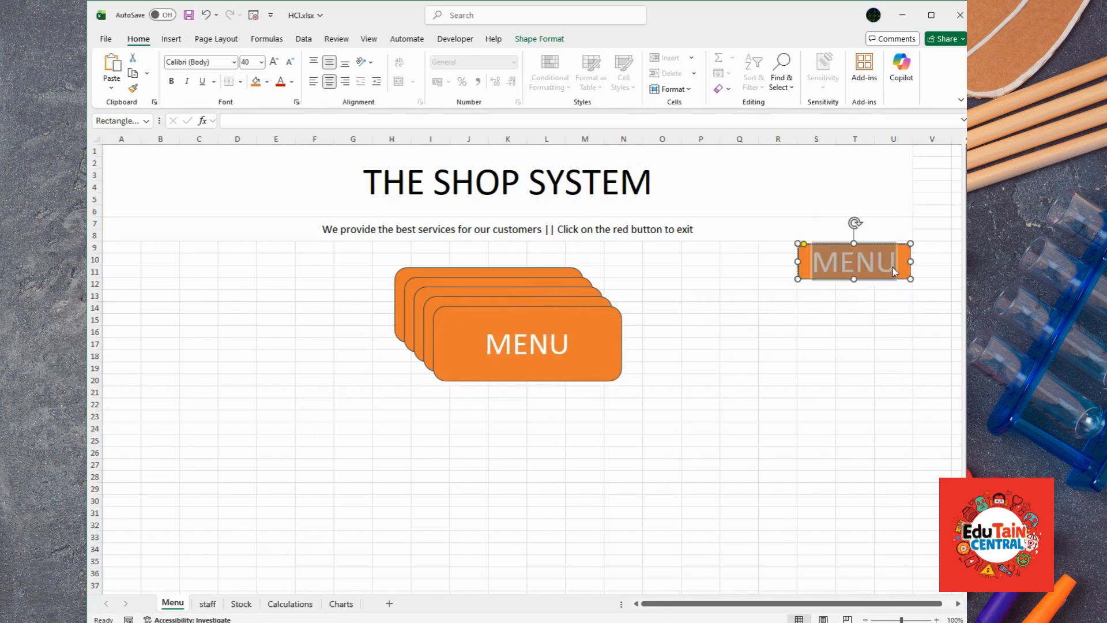
type("EXIT")
left_click(856, 352)
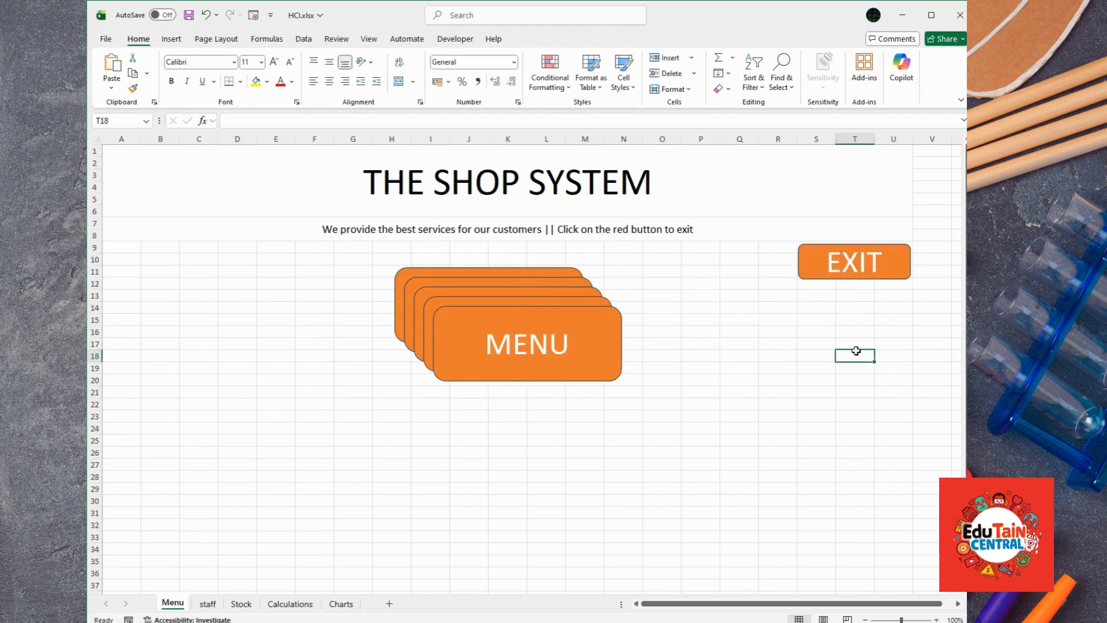
left_click(892, 275)
left_click(256, 82)
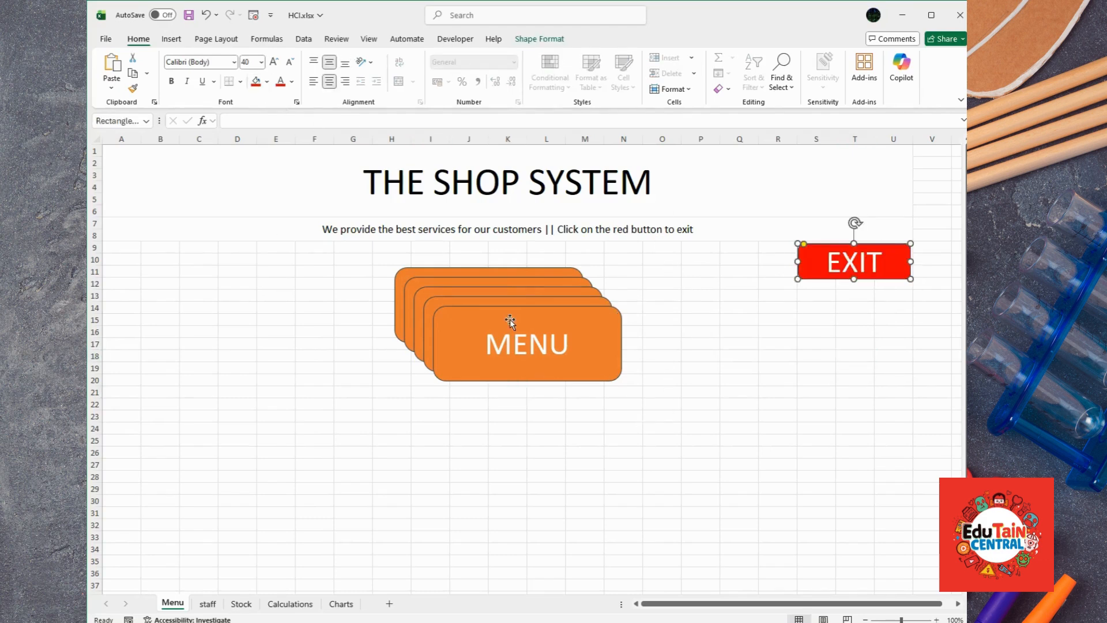
Step: Arrange the remaining MENU copies into a cross below the top button
left_click_drag(510, 321, 241, 370)
left_click(454, 308)
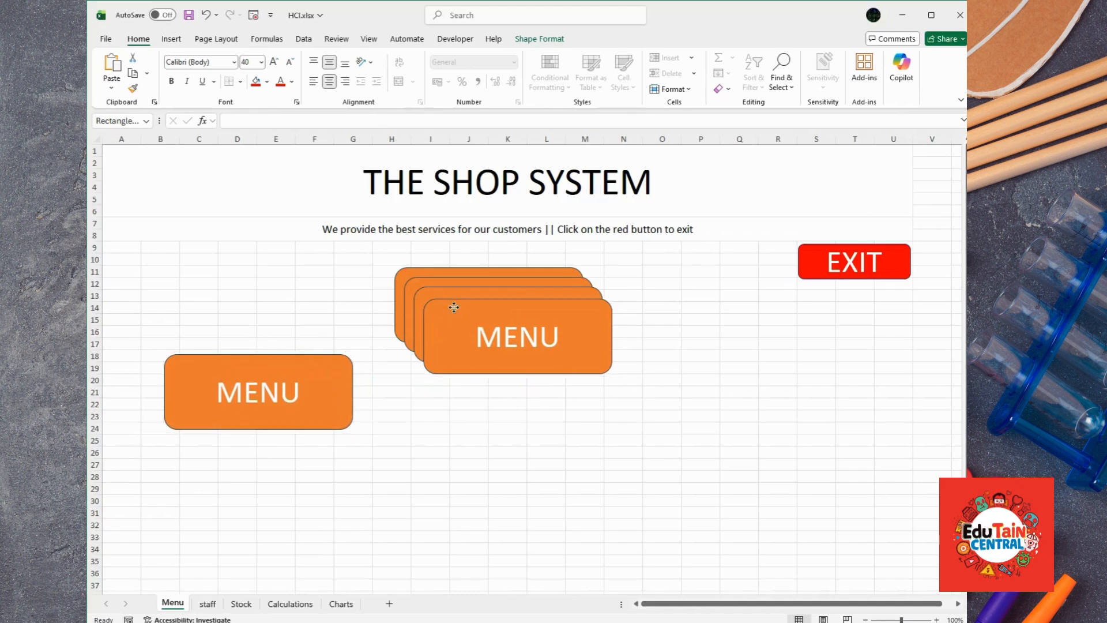
left_click_drag(454, 307, 418, 373)
left_click_drag(475, 286, 676, 368)
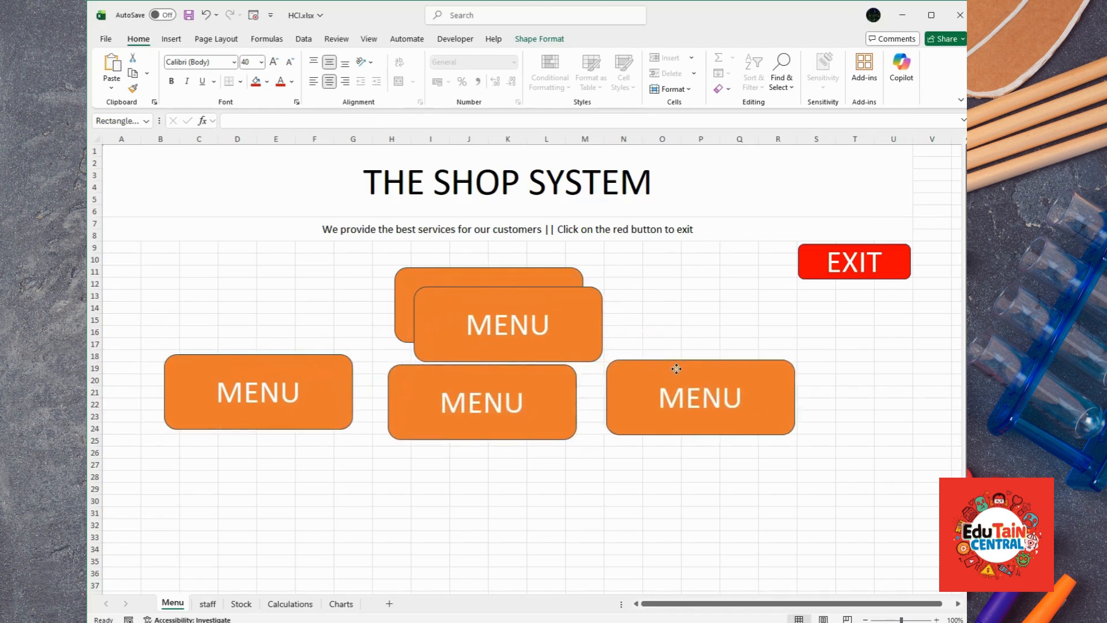
left_click_drag(528, 294, 515, 470)
left_click(499, 368)
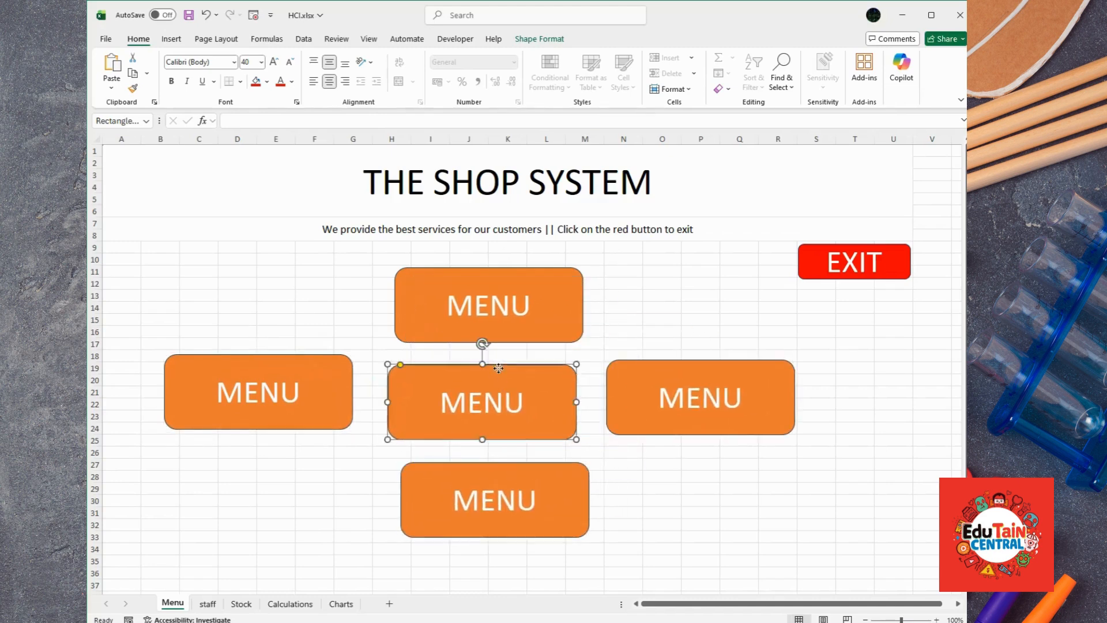
left_click_drag(499, 368, 509, 355)
left_click_drag(496, 465, 495, 437)
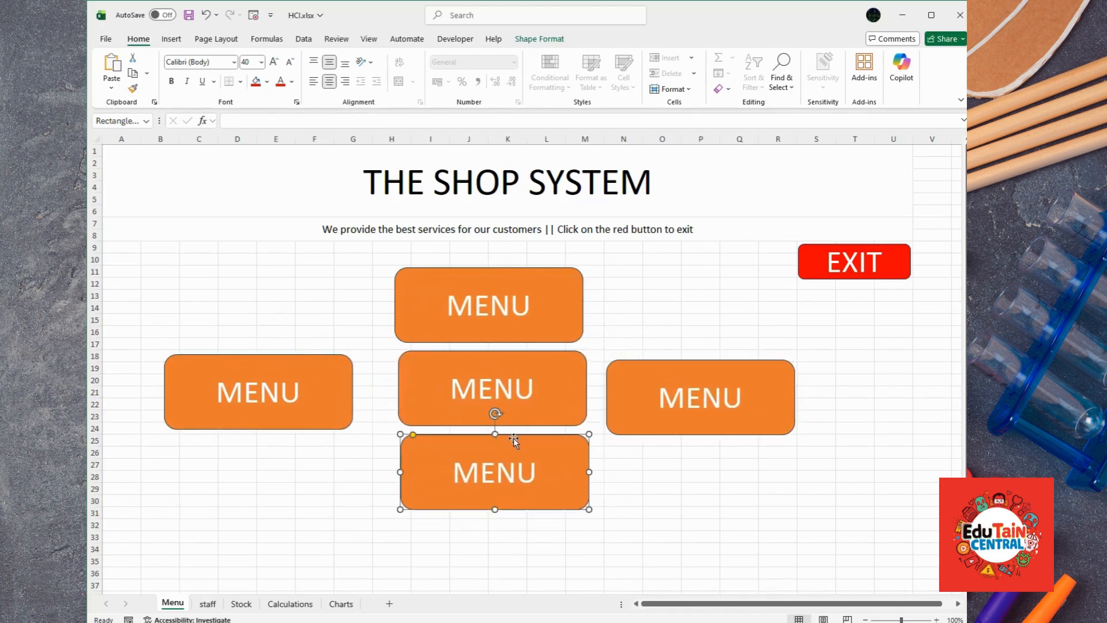
left_click_drag(295, 358, 320, 352)
left_click(285, 383)
Step: Relabel the left button STAFF and the middle button STOCK
double_click(327, 390)
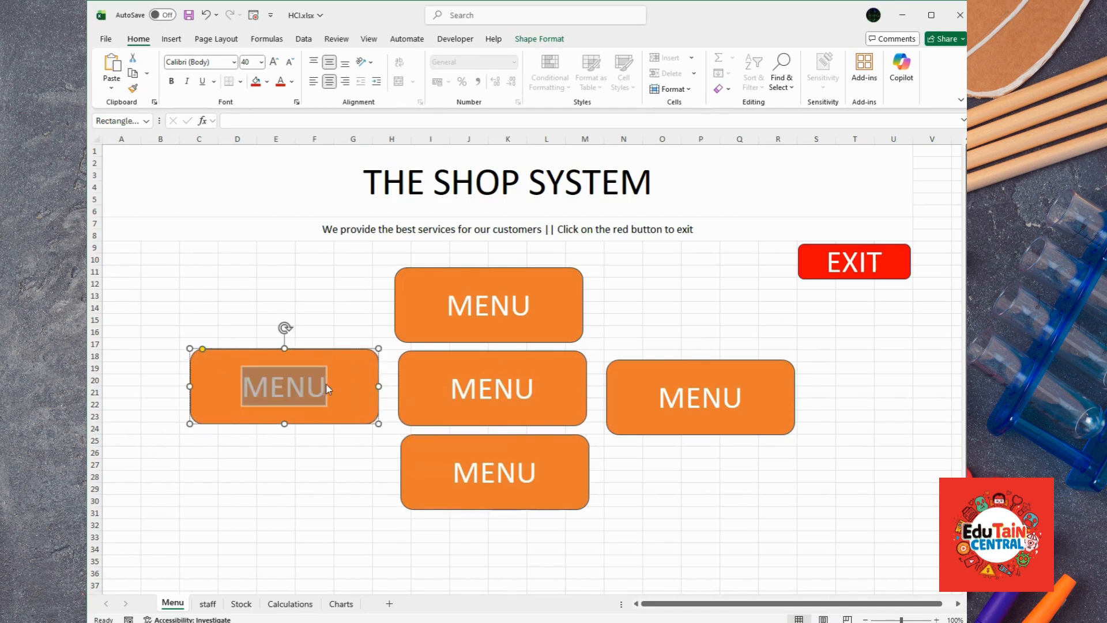
type("STAFF")
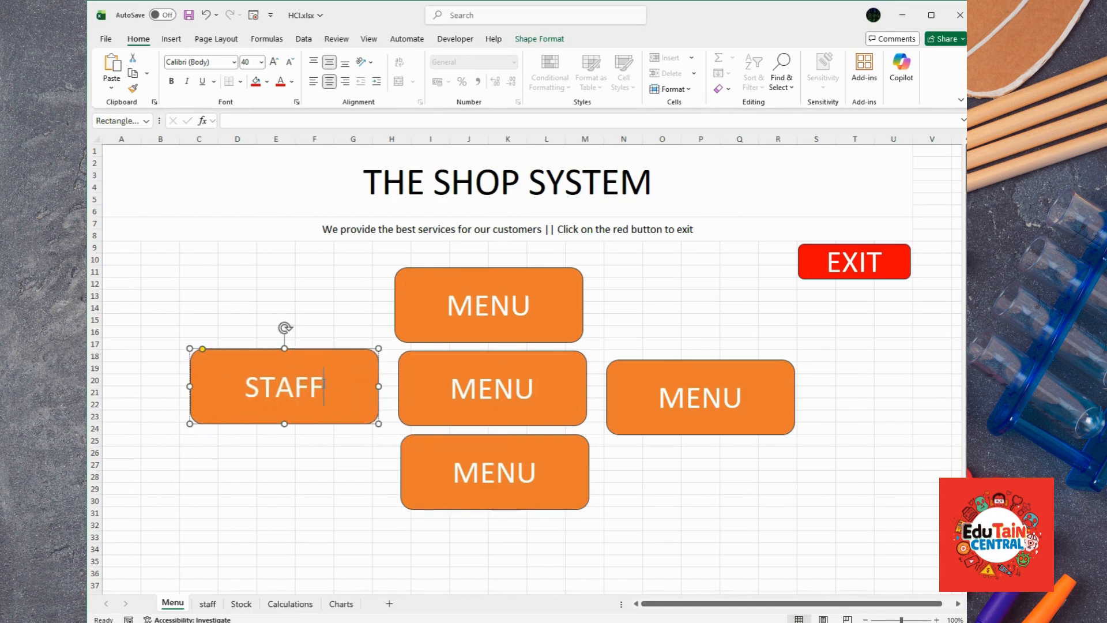
left_click(536, 388)
left_click_drag(536, 388, 454, 383)
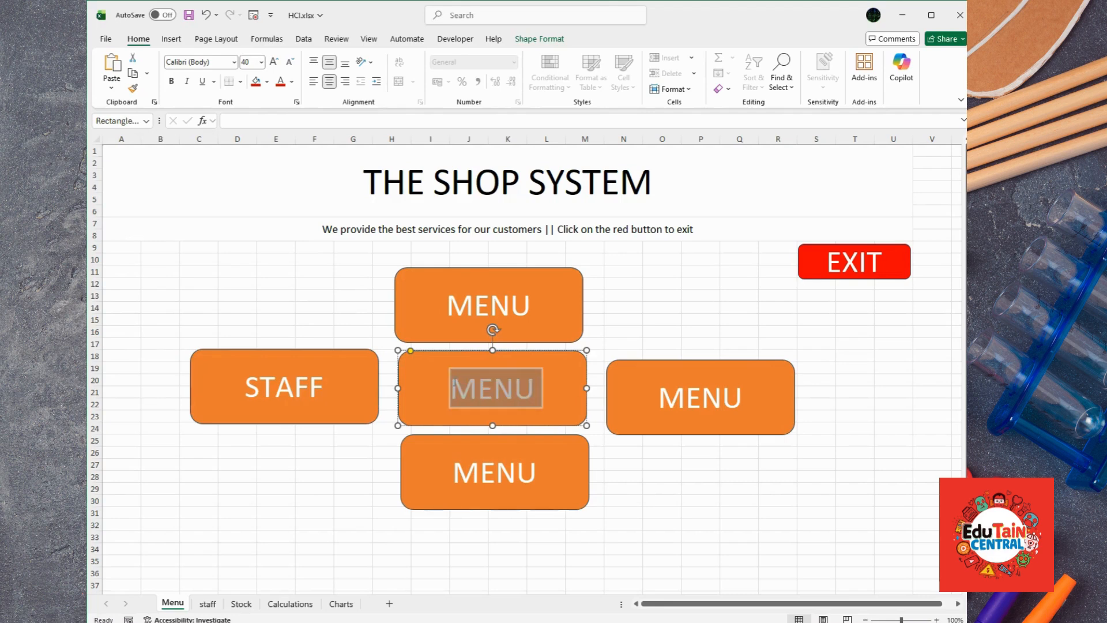
type("STOCK")
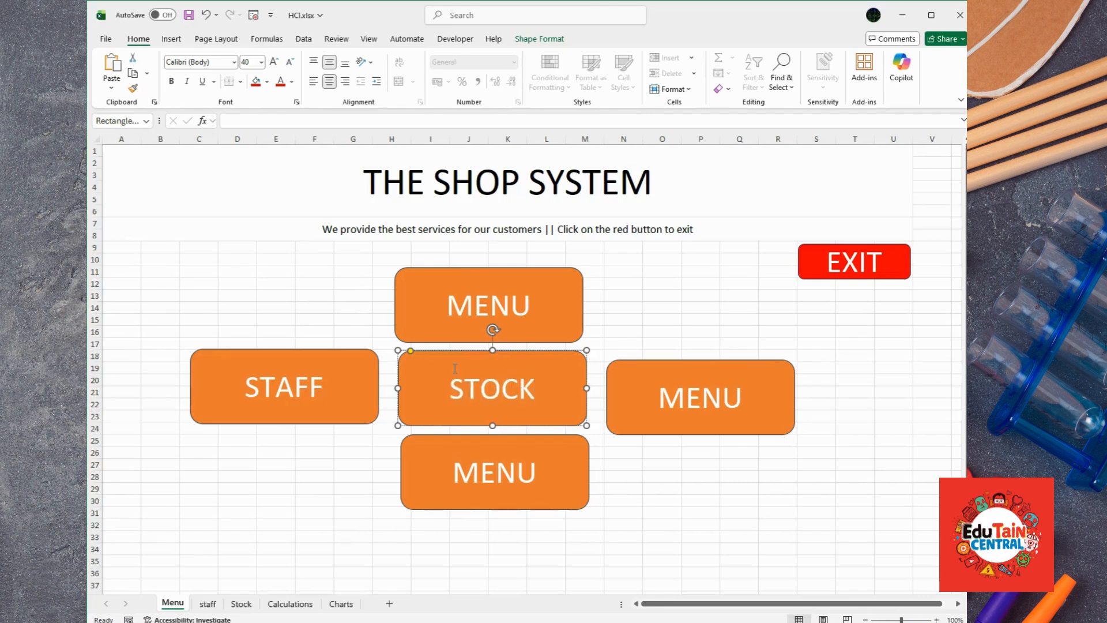
Step: Relabel the right button CALCULATIONS and reduce its font to 36
left_click_drag(695, 363, 691, 355)
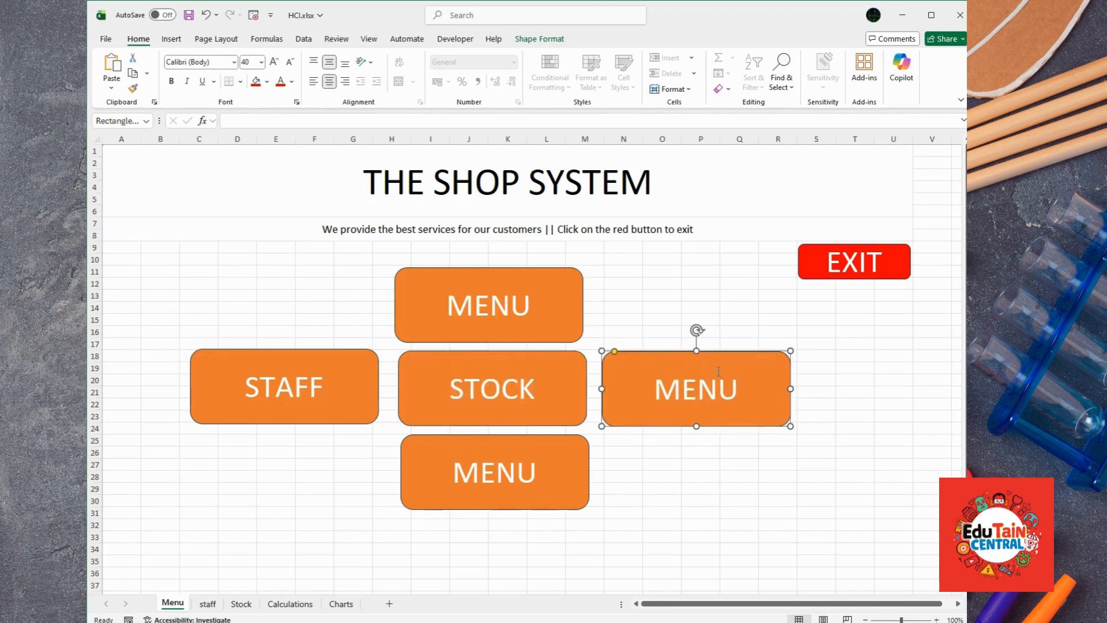
left_click_drag(735, 384, 655, 386)
type("CAL")
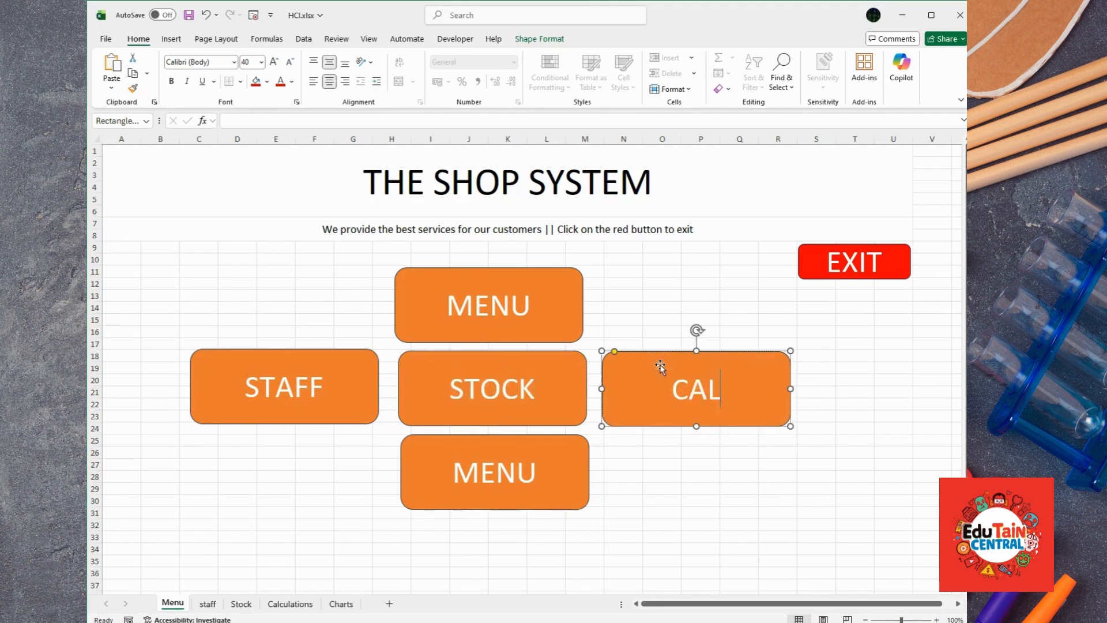
type("CULATIONS")
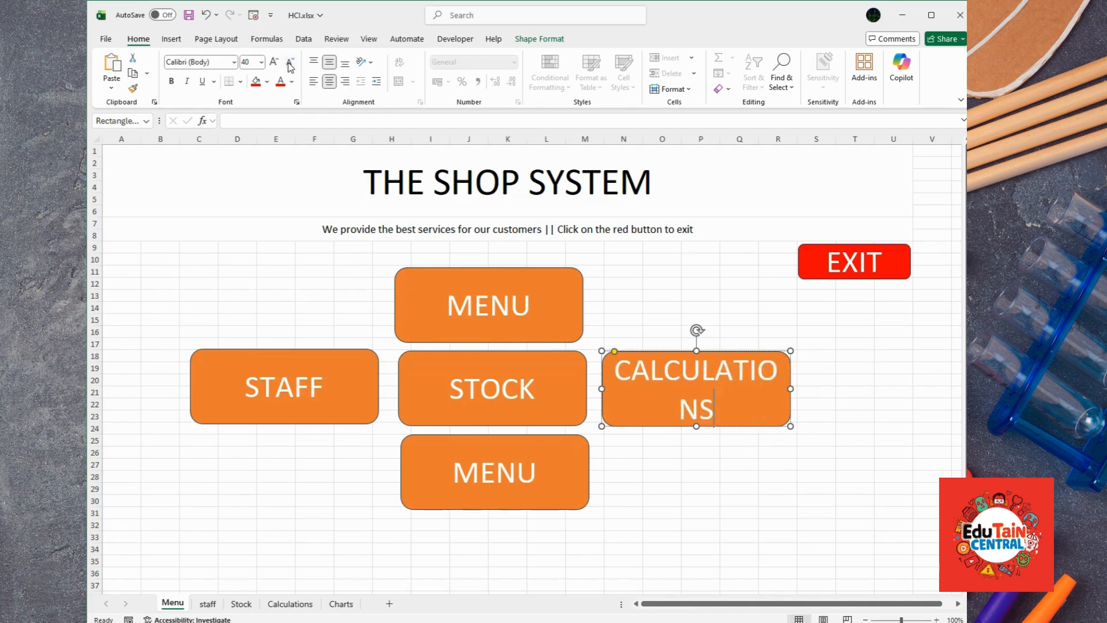
left_click(711, 462)
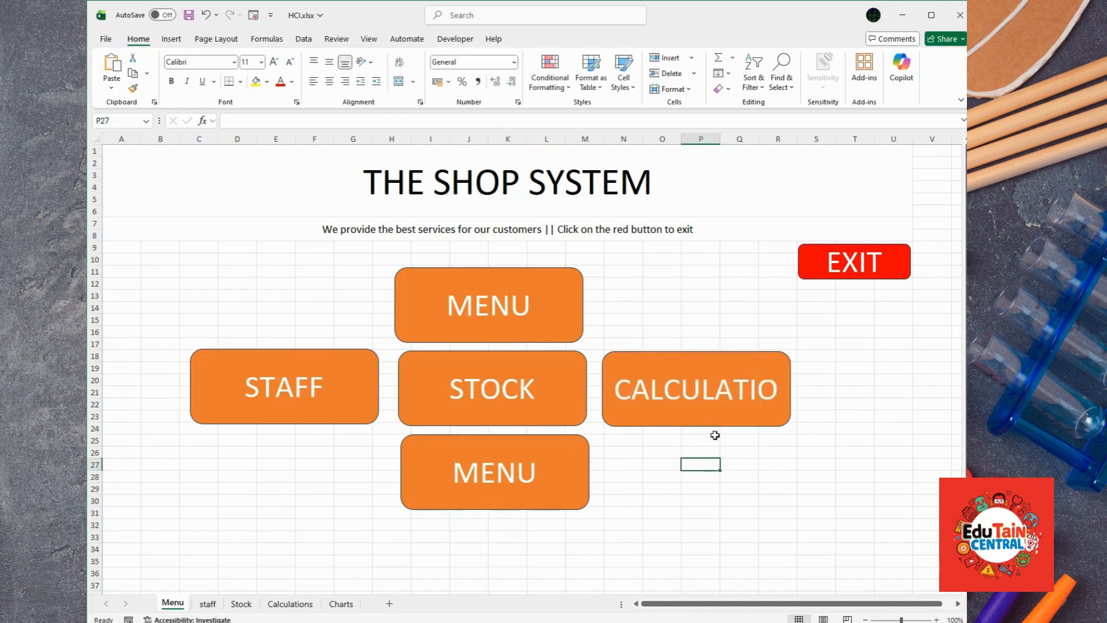
left_click(635, 353)
left_click(289, 62)
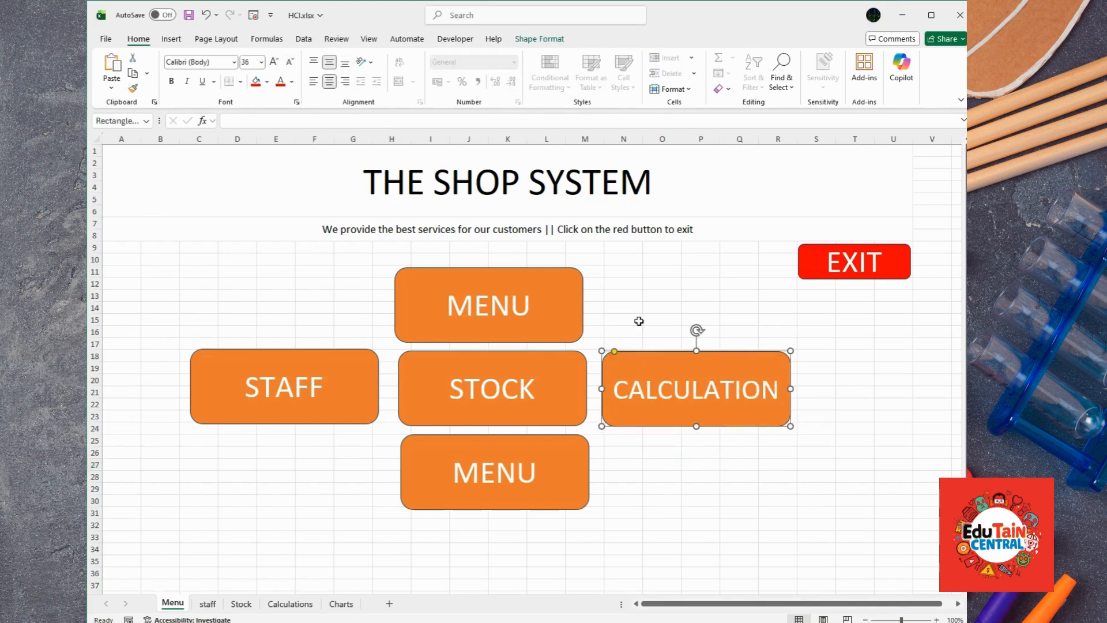
Step: Relabel the bottom button CHARTS and fix the final S on CALCULATIONS
left_click(520, 443)
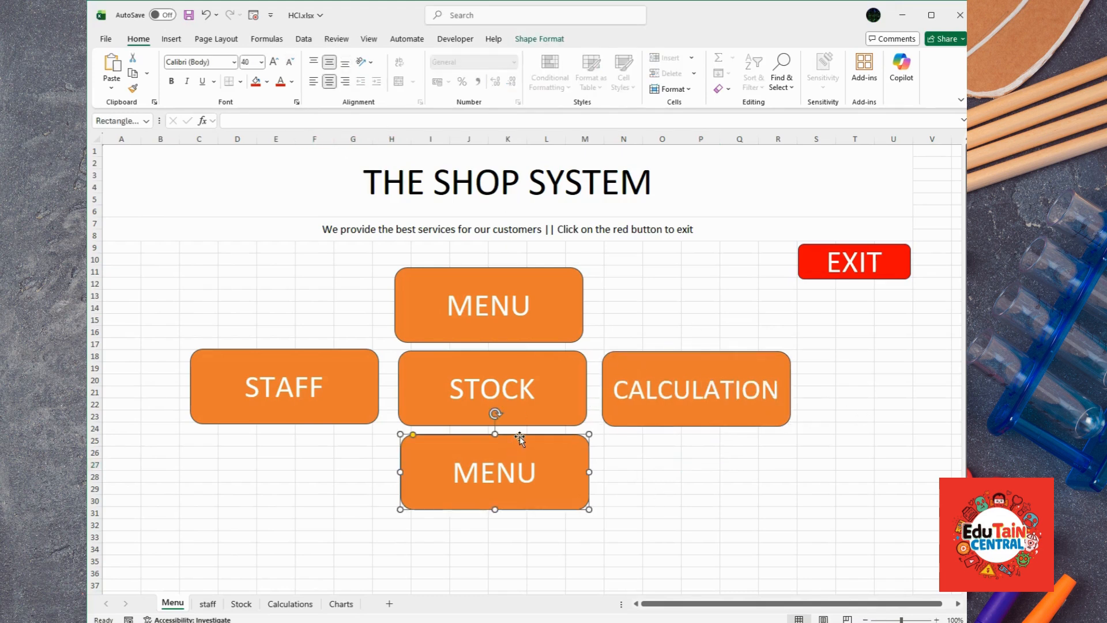
double_click(536, 472)
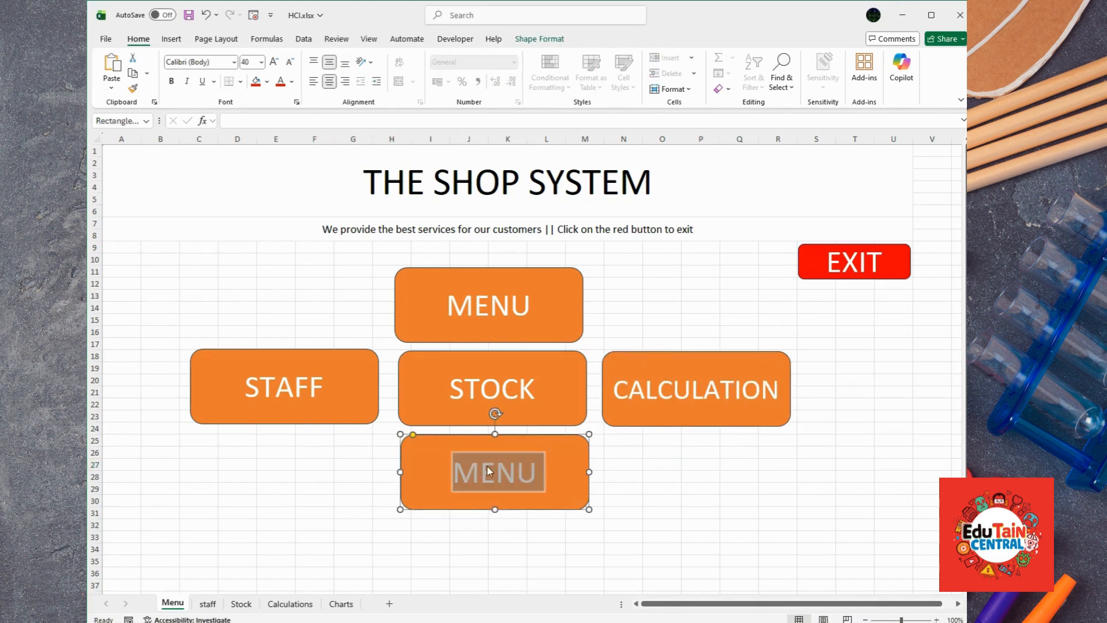
type("CHAR")
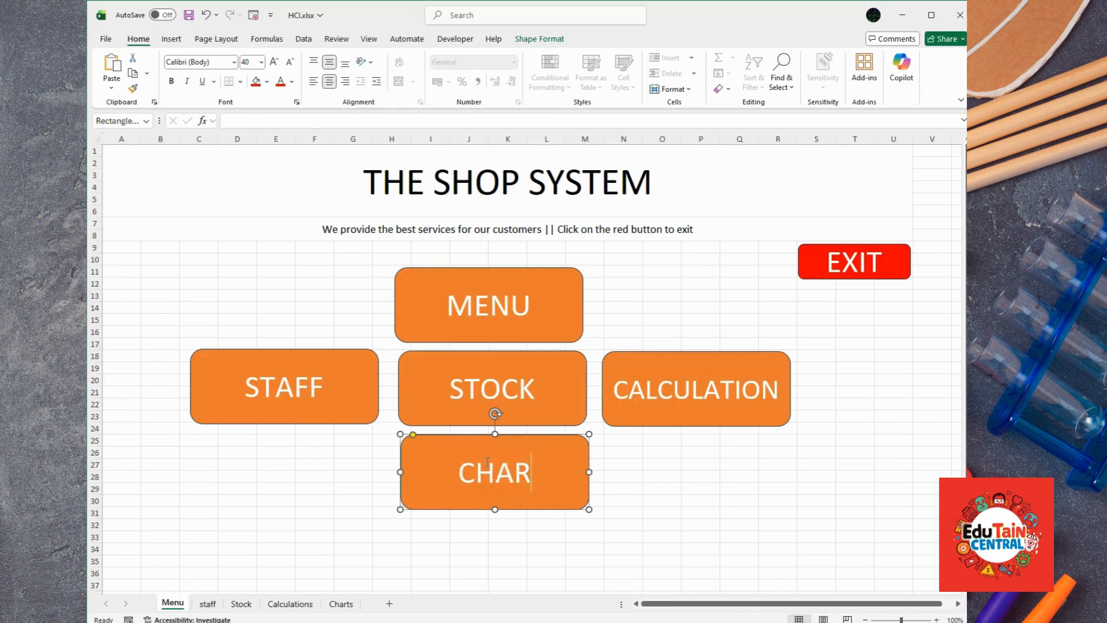
type("TS")
left_click(760, 391)
type("S")
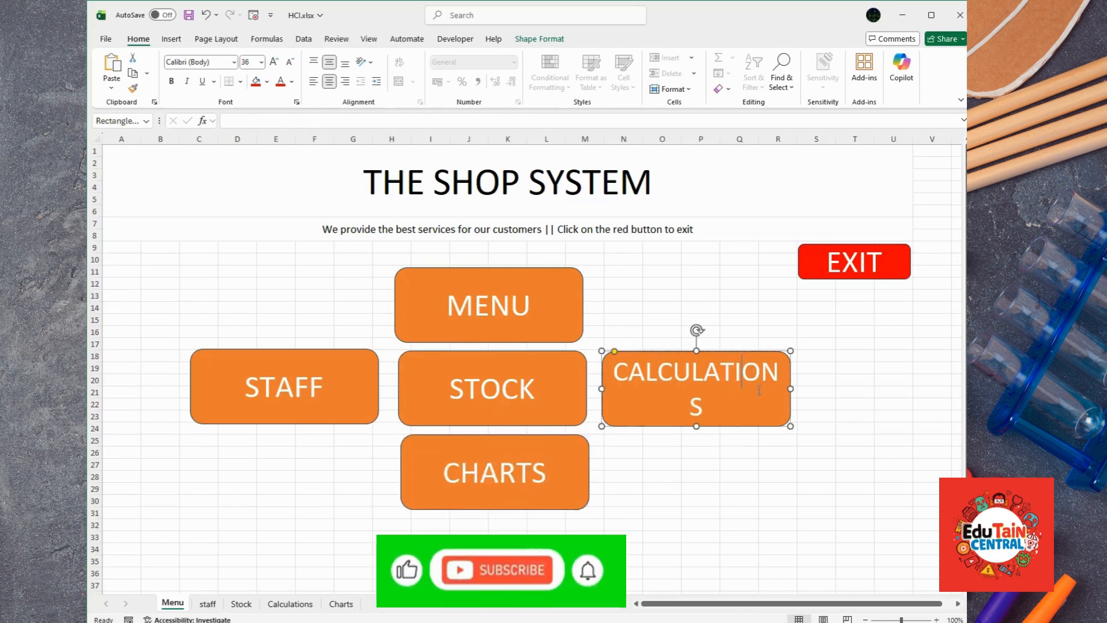
key("BackSpace")
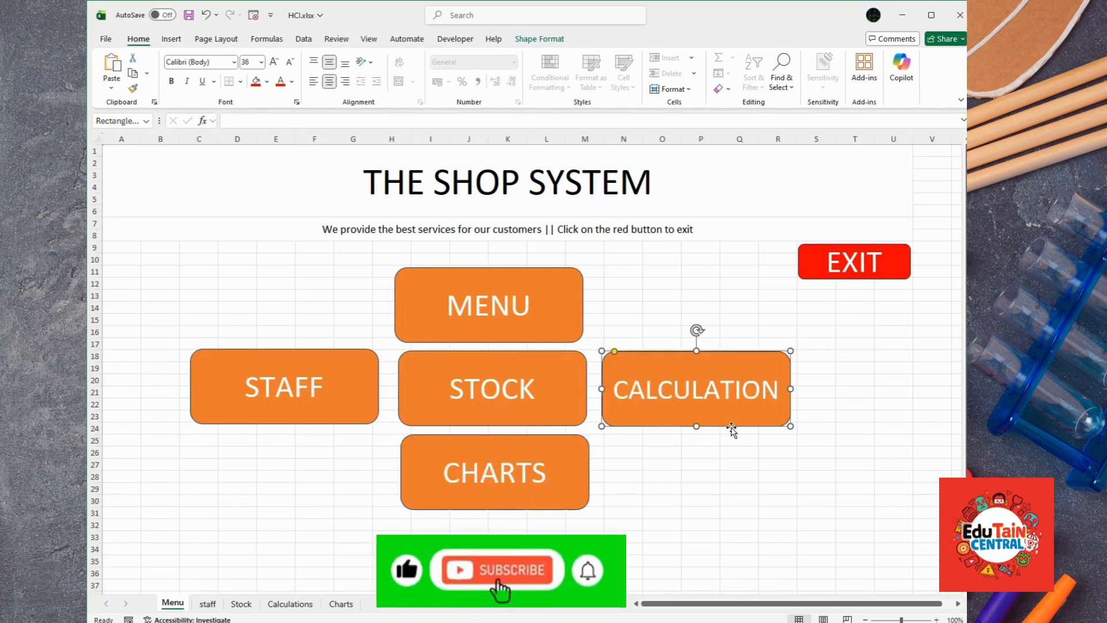
type("S")
left_click(657, 500)
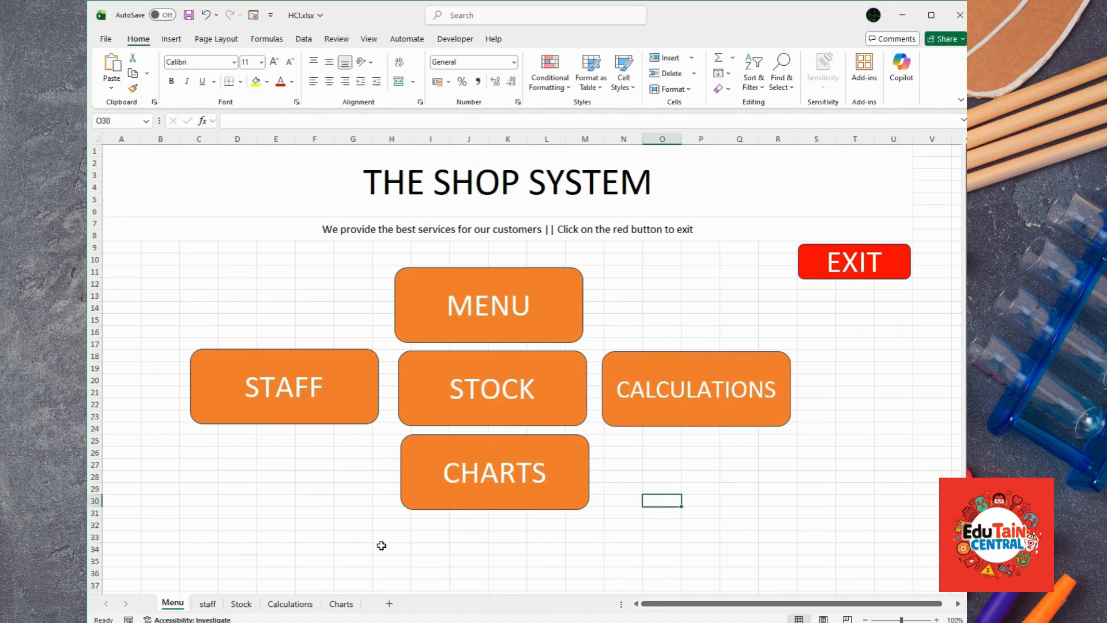
Step: Align the top MENU button and check the Stock sheet before returning to Menu
left_click_drag(518, 268, 523, 267)
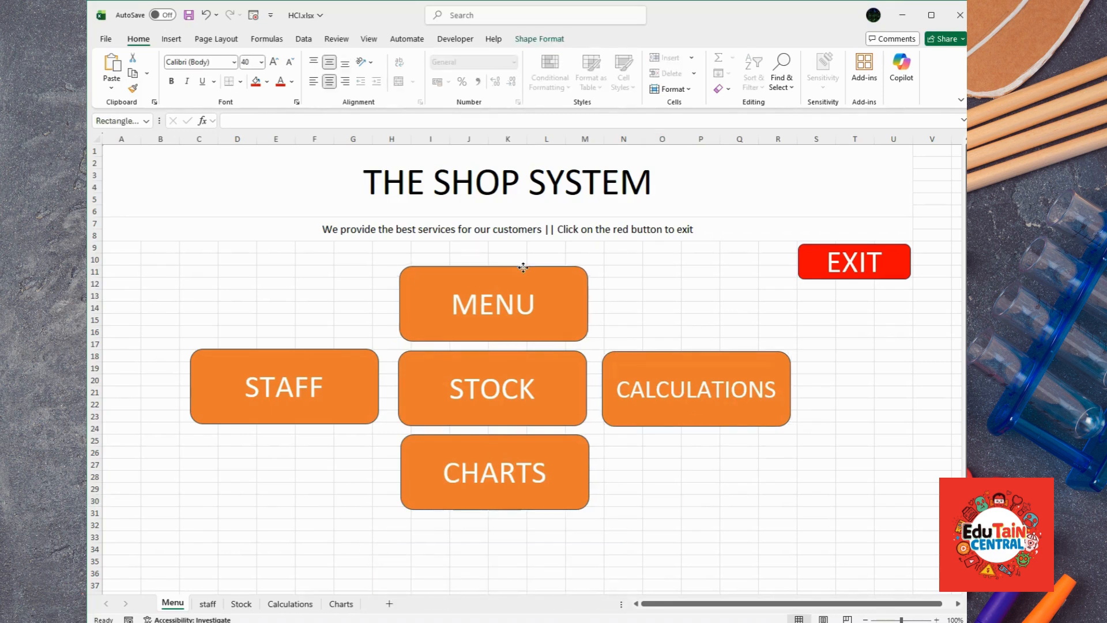
left_click(241, 604)
left_click(179, 603)
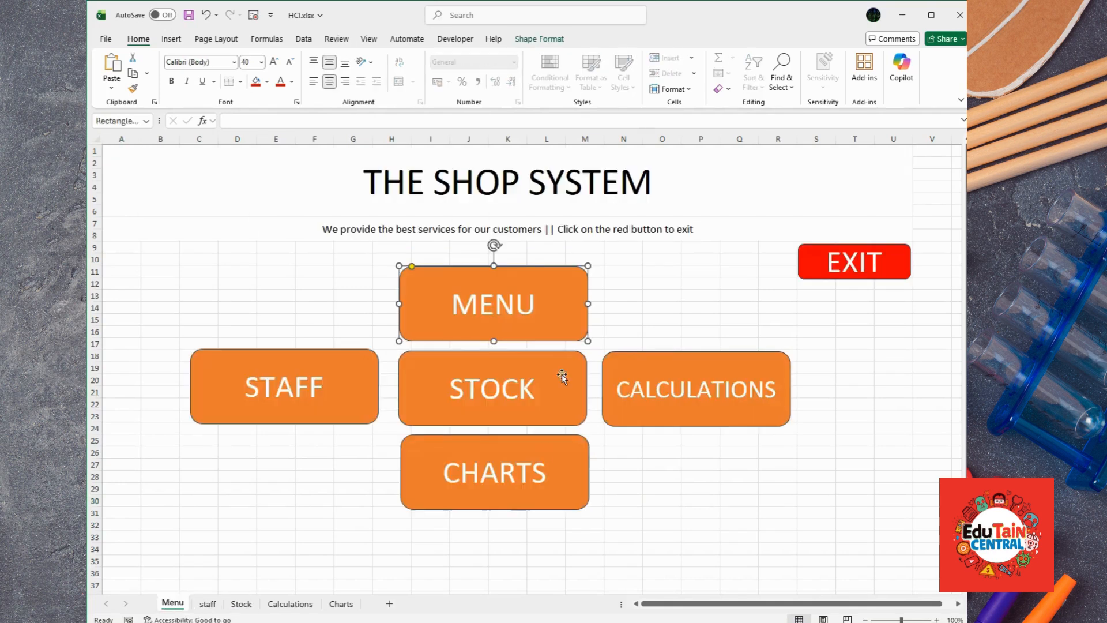
left_click(510, 319)
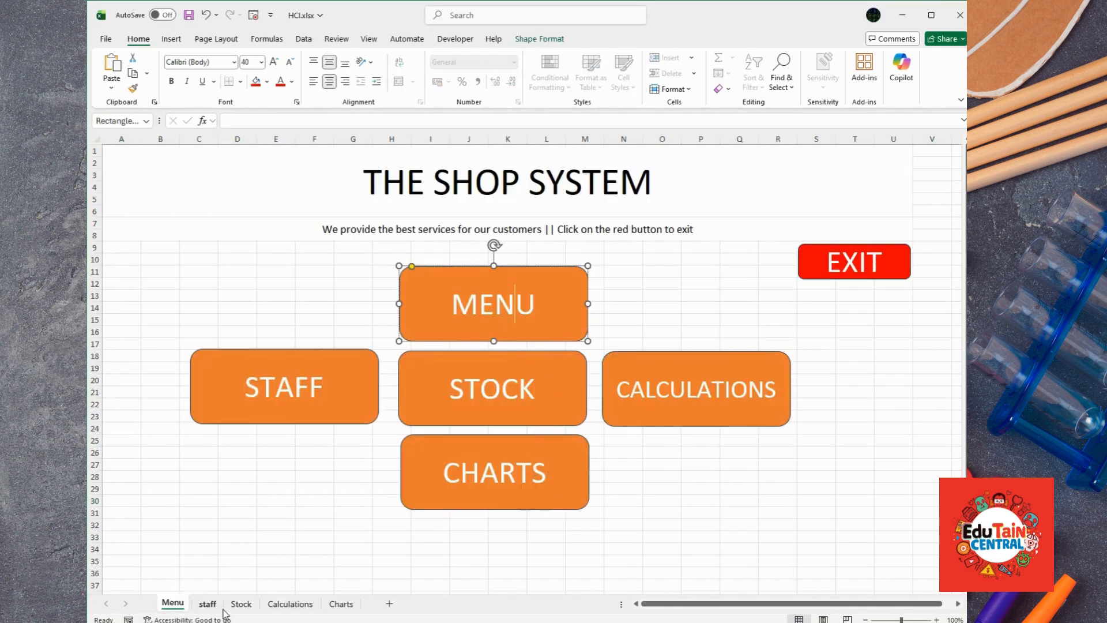
left_click(245, 606)
left_click(176, 605)
left_click(241, 604)
left_click(173, 604)
Step: Fill the merged title band light blue
left_click(877, 204)
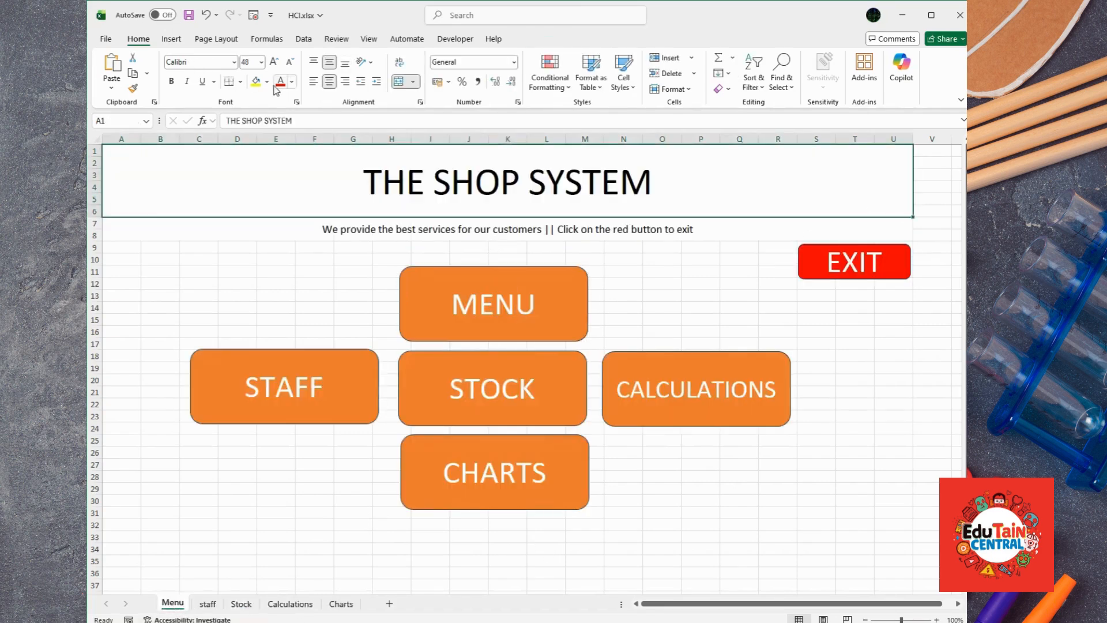
left_click(256, 82)
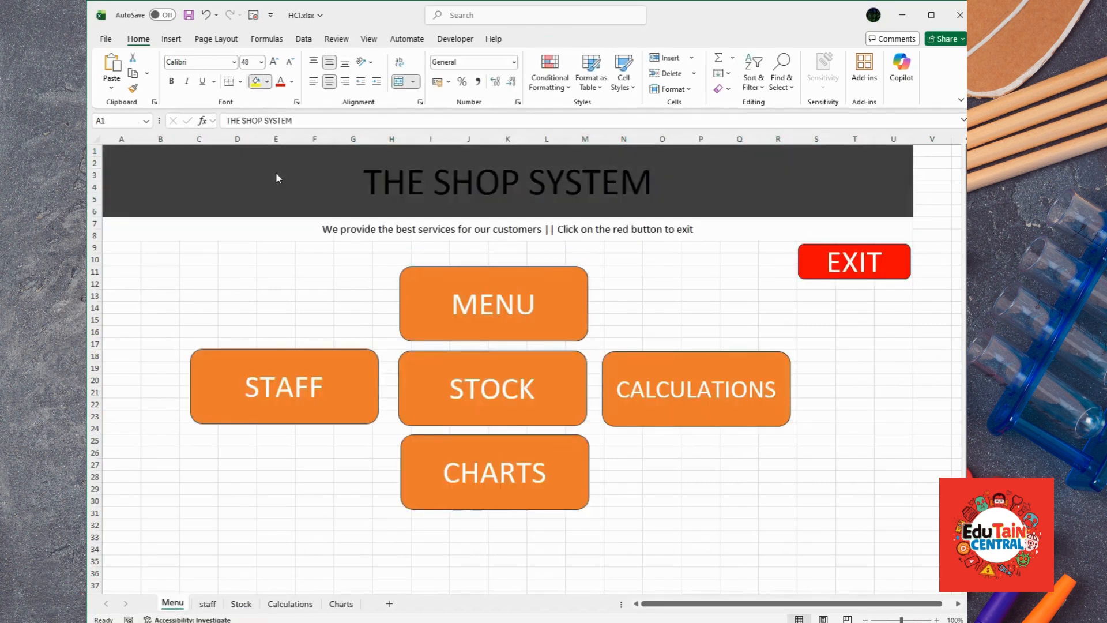
key("ctrl+z")
key("ctrl+z")
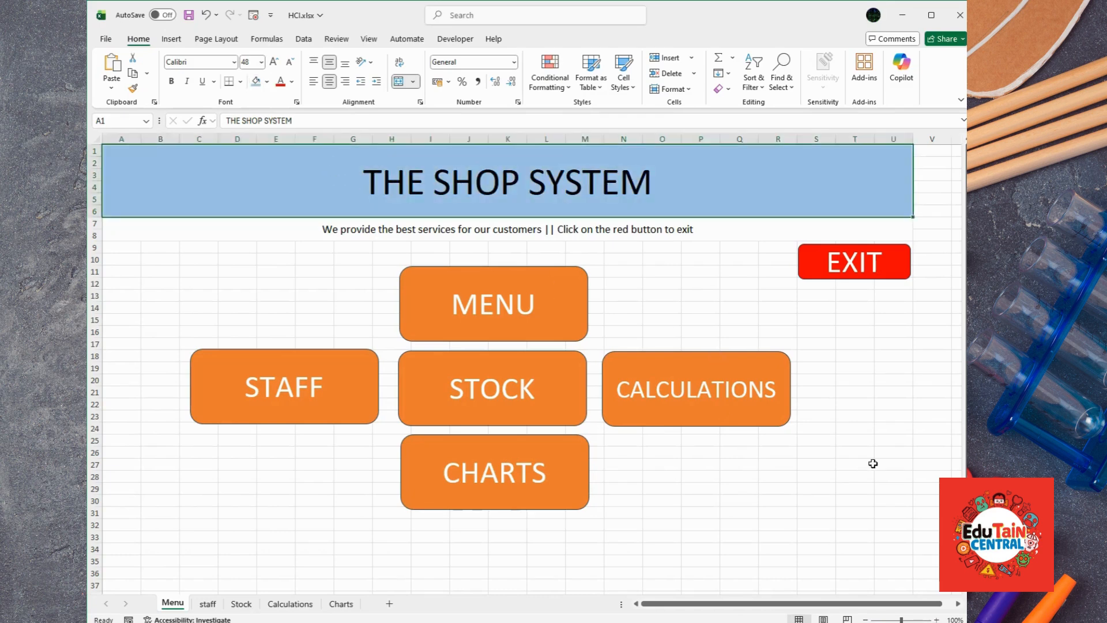
Step: Give the tagline bar a blue-grey fill with near-white text
left_click(873, 464)
left_click(206, 228)
left_click(256, 81)
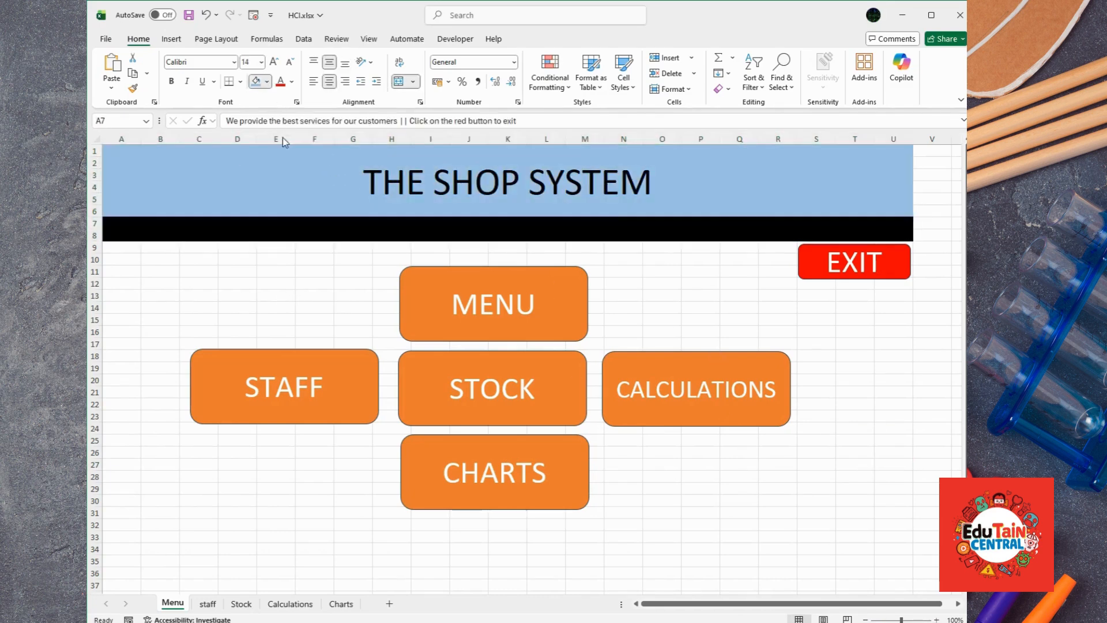
left_click(308, 115)
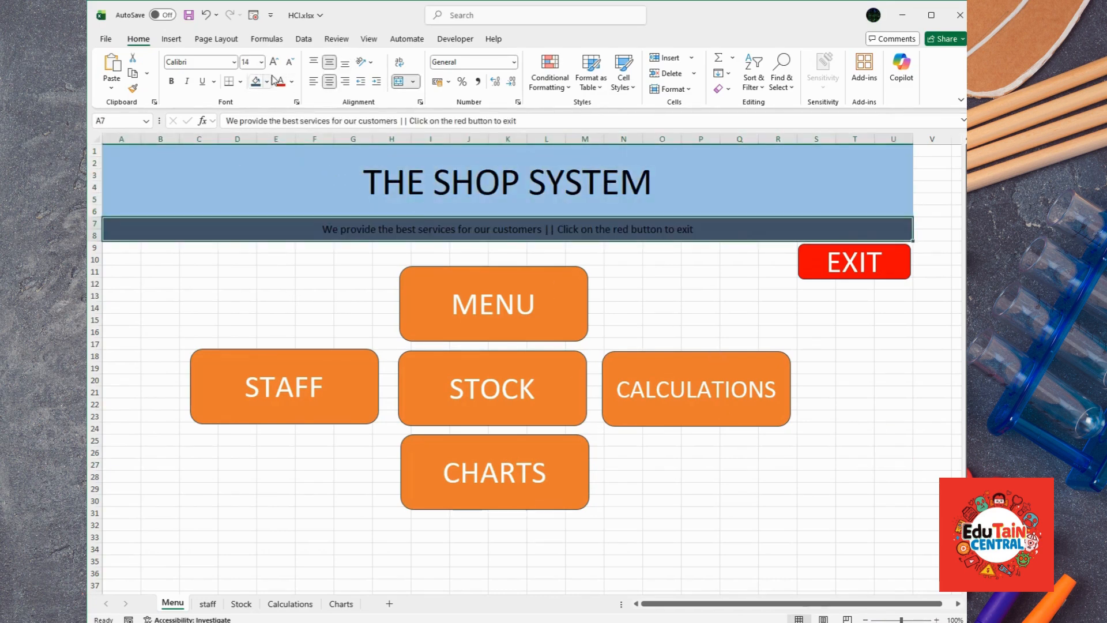
left_click(291, 82)
left_click(282, 157)
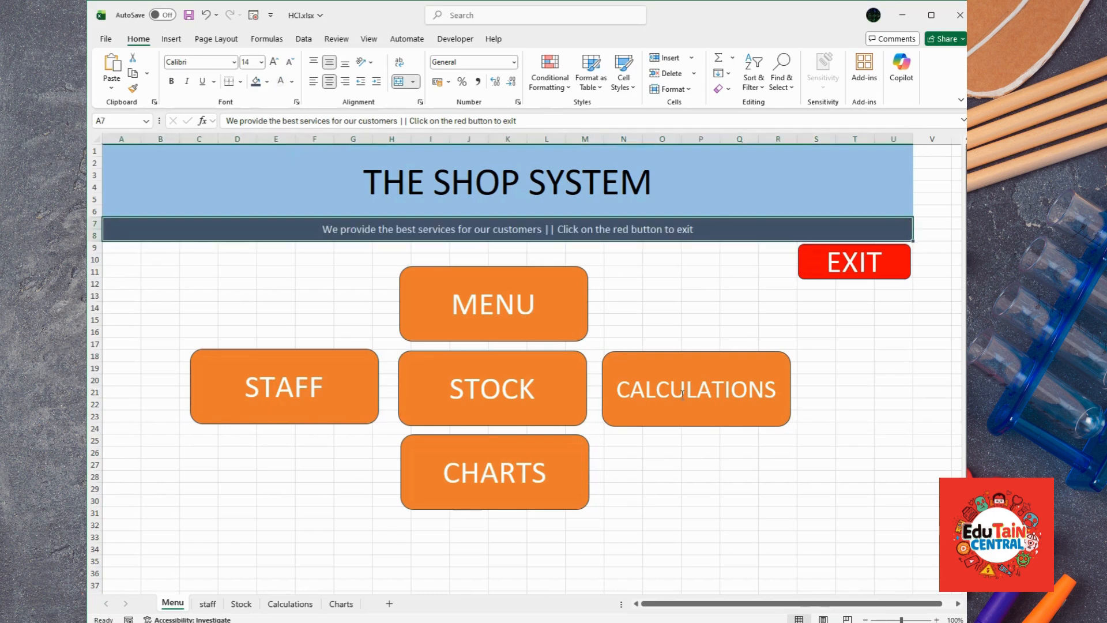
left_click(702, 329)
Step: Fill the range A9:U37 behind the buttons with light grey
left_click_drag(127, 249, 886, 593)
left_click(267, 81)
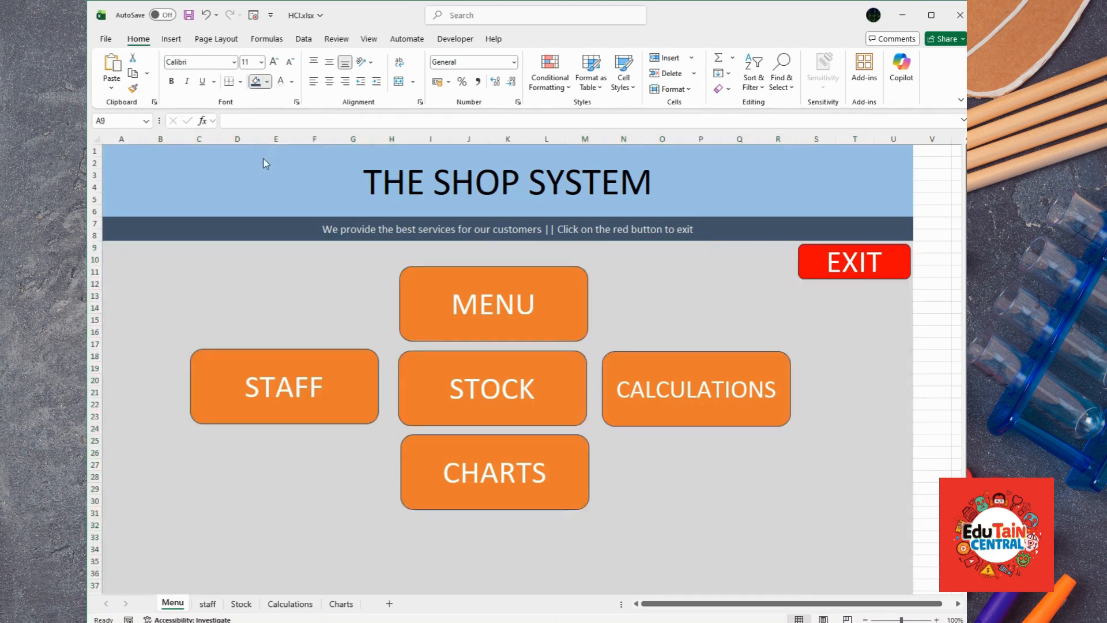
left_click(265, 158)
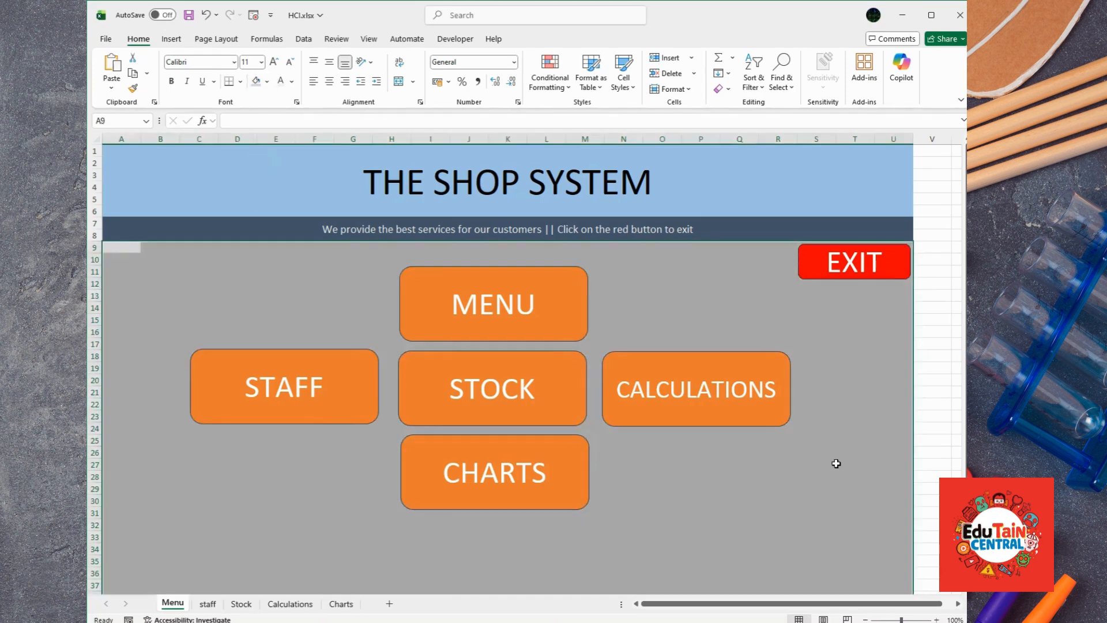
left_click(896, 466)
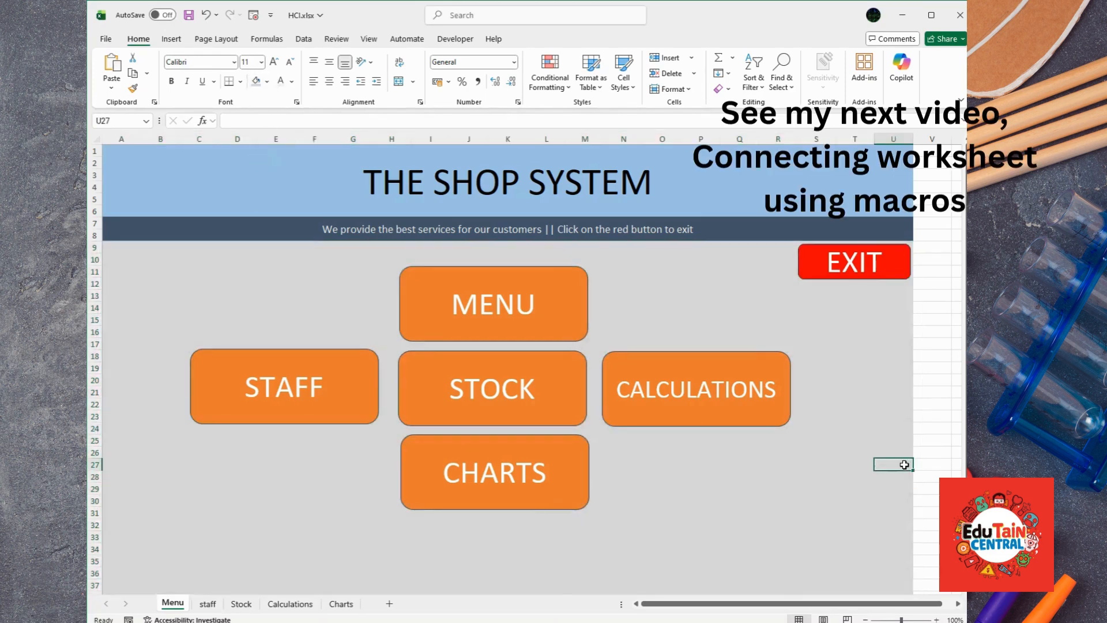